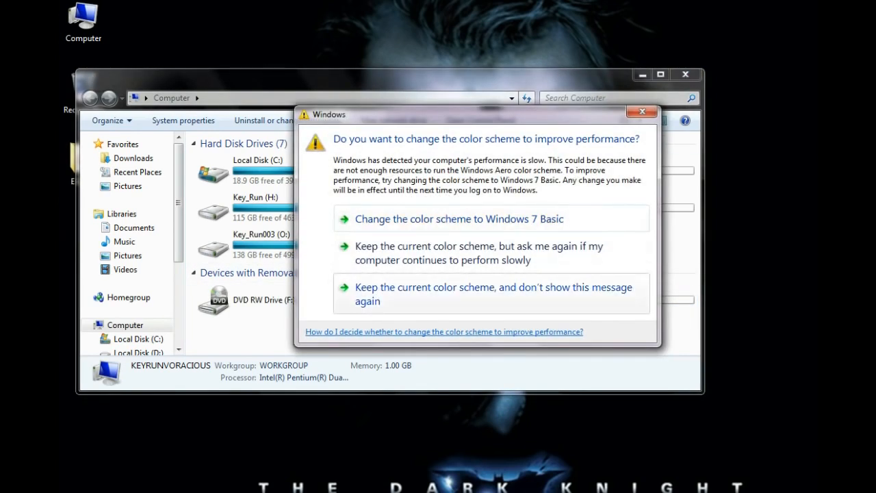
Step: Keep the current color scheme with no further performance messages, and minimize the Computer window
left_click(479, 295)
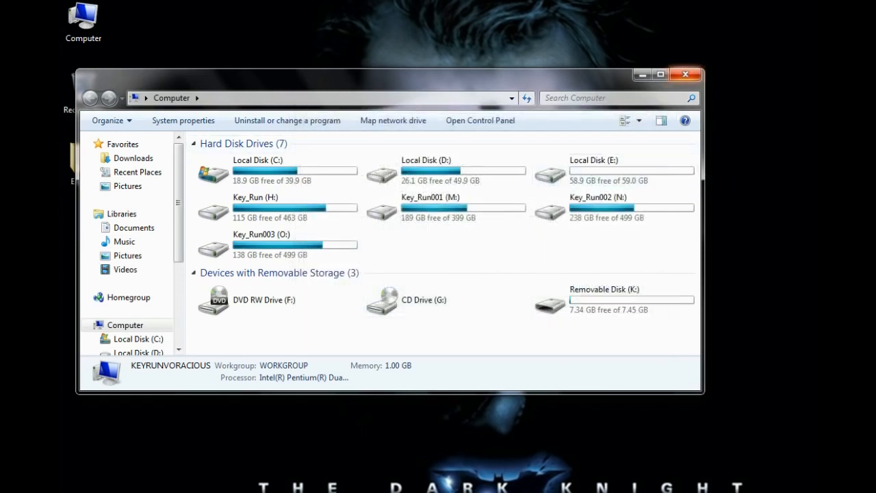
left_click(642, 75)
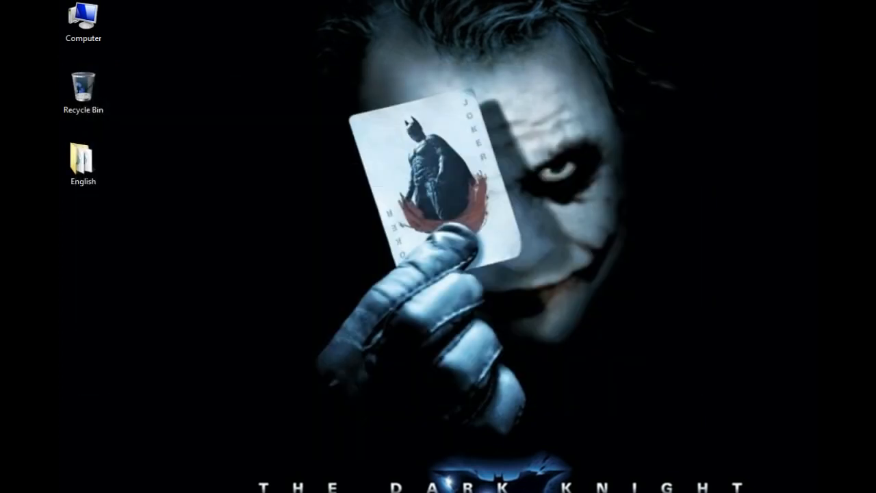
Step: Launch the Registry Editor with the Run command REGEDIT and move its window higher on the desktop
key("super+r")
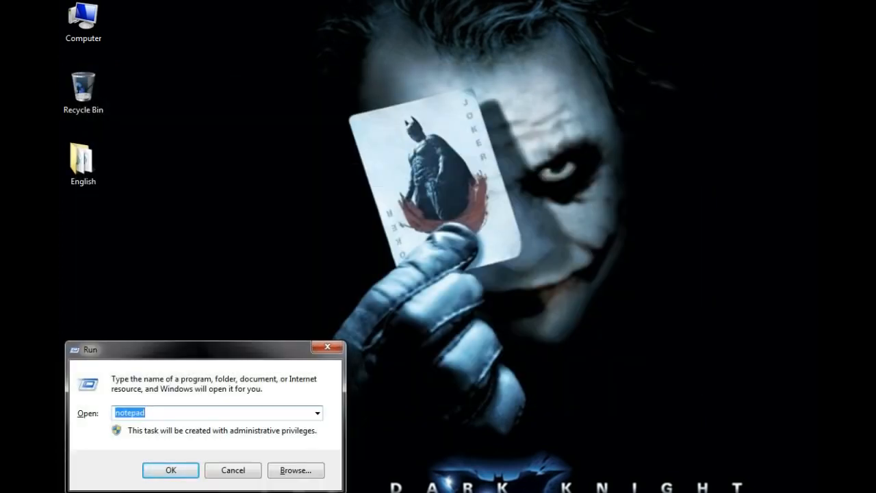
type("re")
key("BackSpace")
key("BackSpace")
type("R")
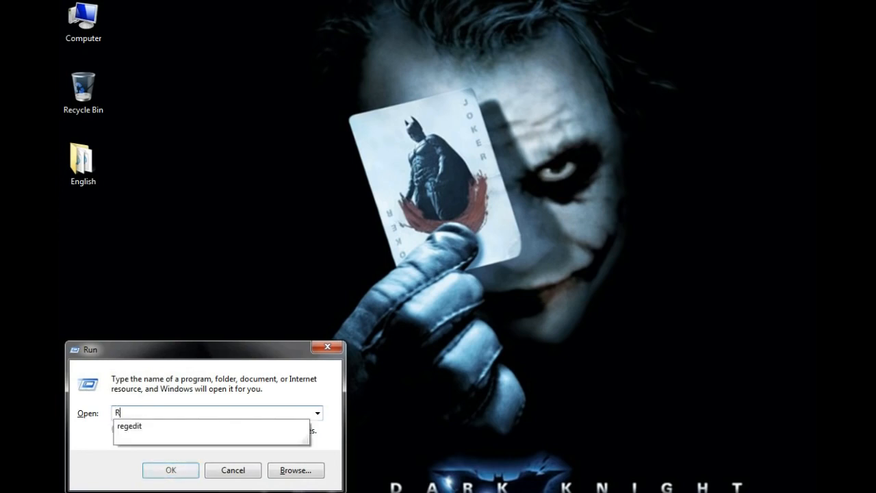
type("EGEDIT")
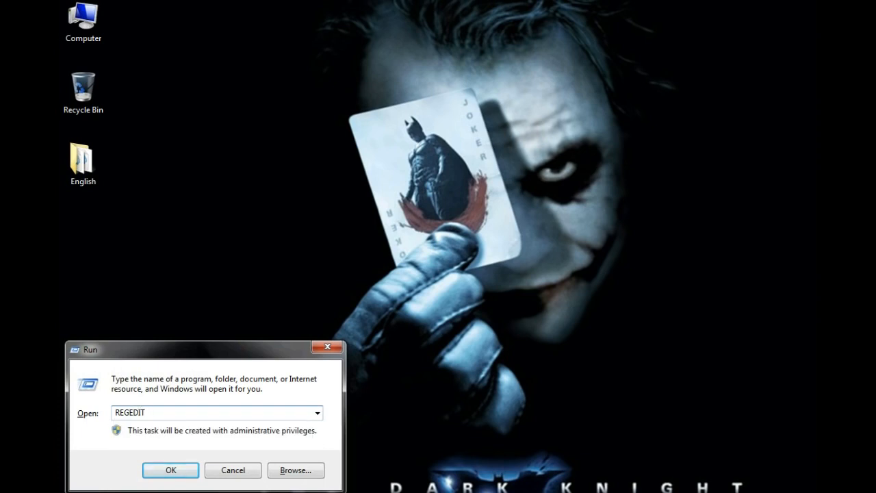
key("Return")
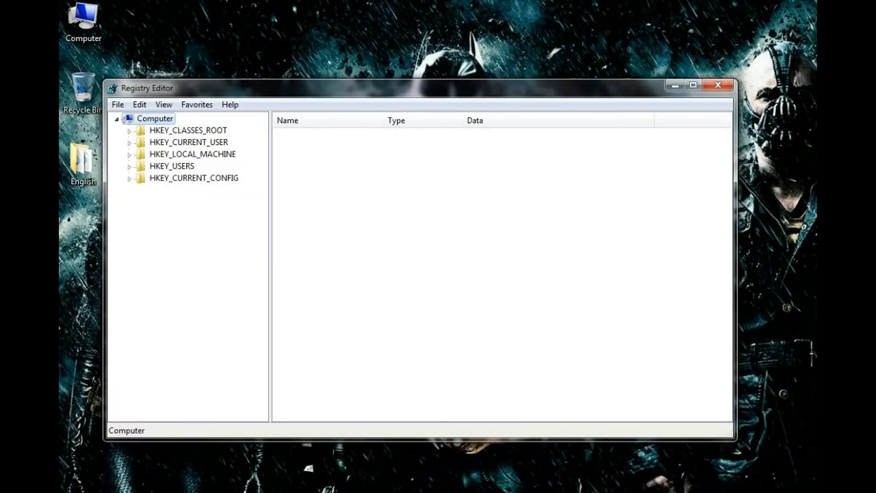
left_click_drag(419, 88, 416, 56)
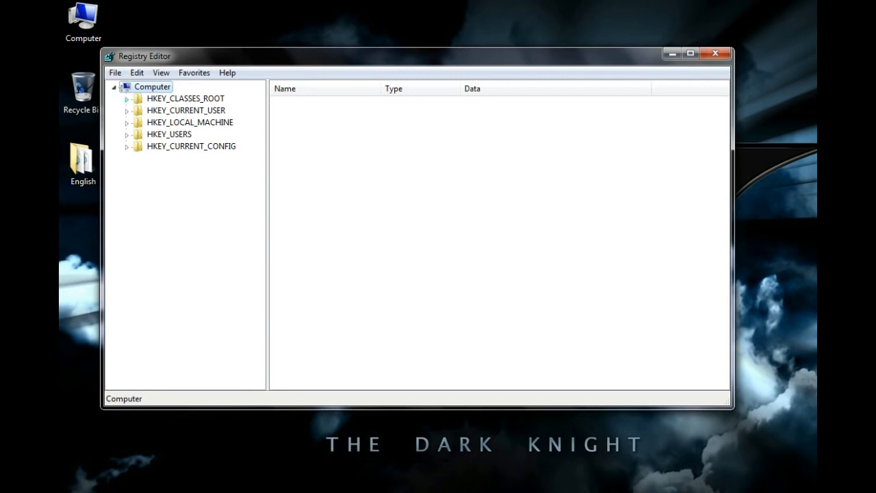
Step: Look through HKEY_CLASSES_ROOT and the values of HKEY_LOCAL_MACHINE\BCD00000000\Description, including KeyName, and collapse the opened root keys
left_click(127, 100)
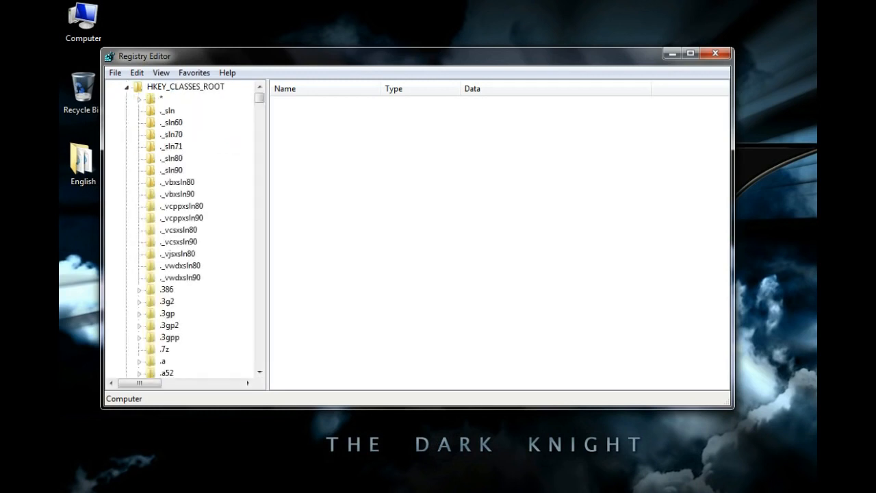
left_click(126, 87)
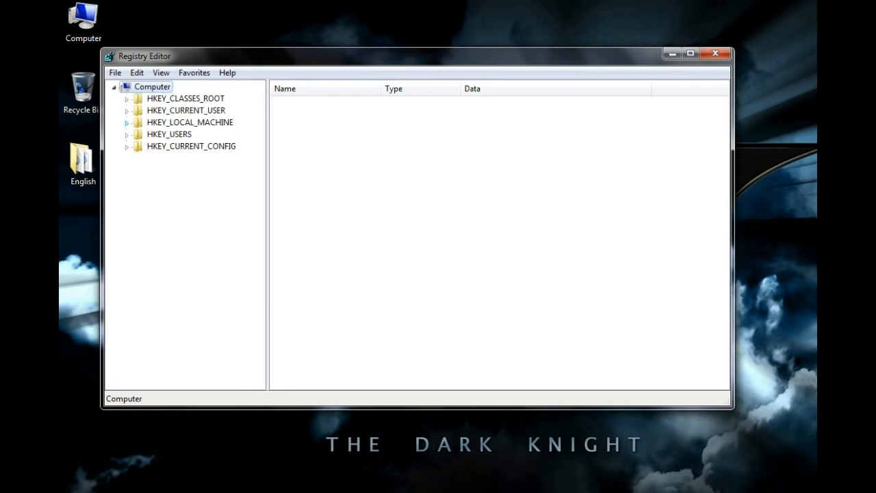
left_click(127, 123)
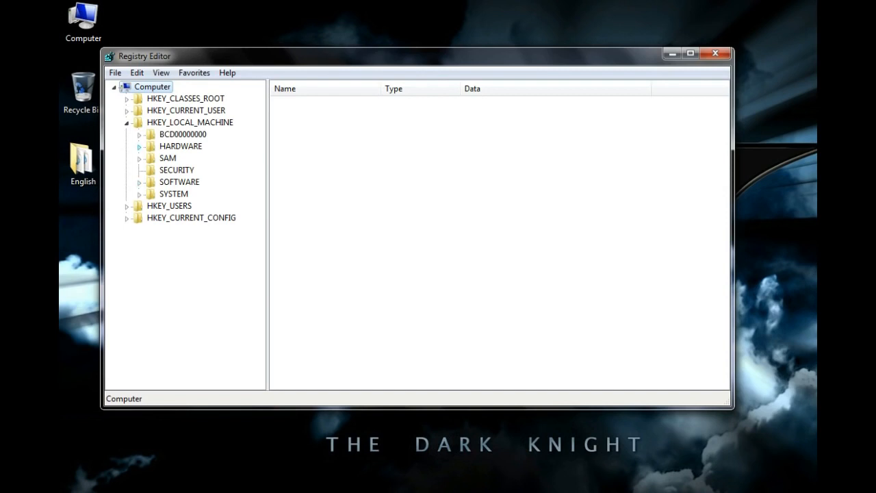
left_click(139, 135)
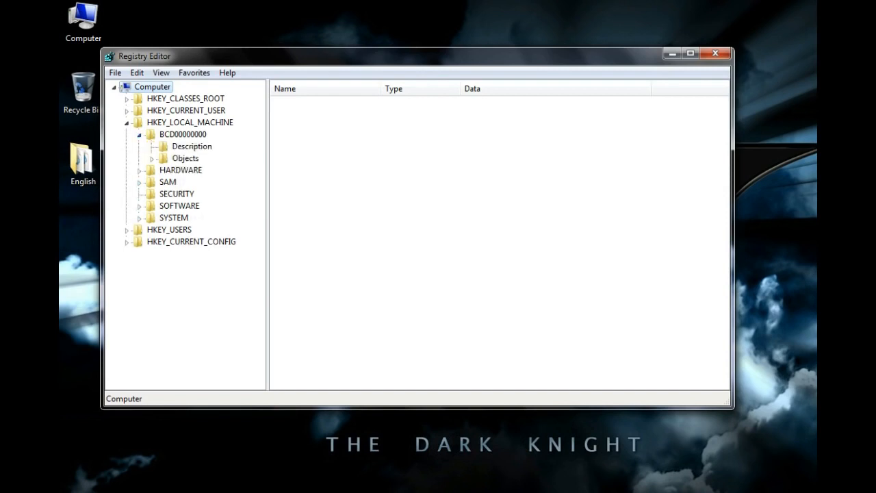
left_click(192, 146)
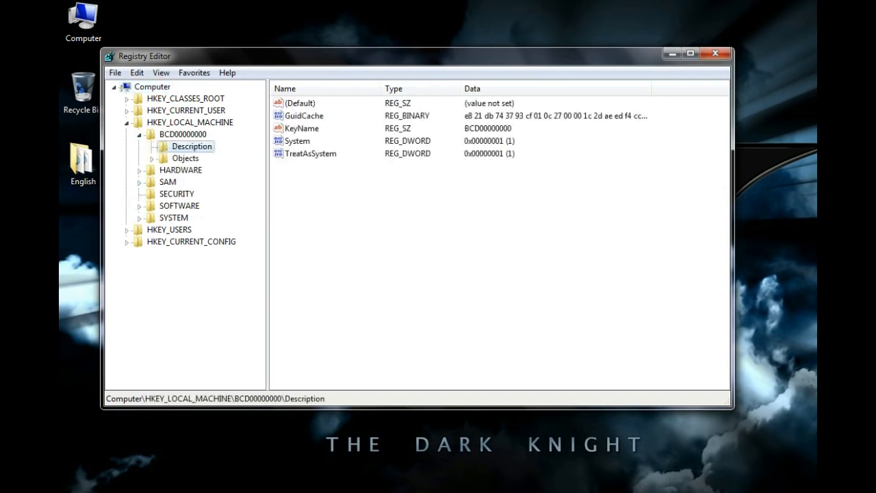
left_click(302, 129)
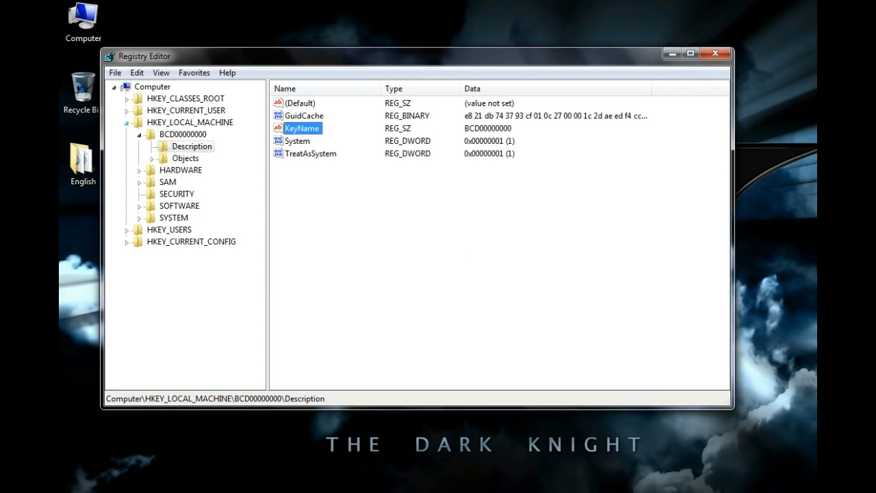
left_click(126, 123)
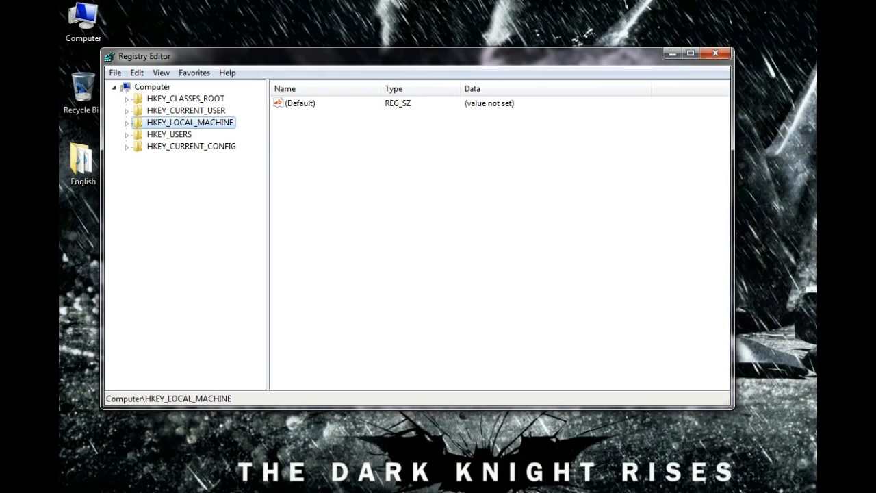
Step: Switch to Notepad, review the noted Control registry path, StorageDevicePolicies and WriteProtect, and minimize the notes
key("alt+Tab")
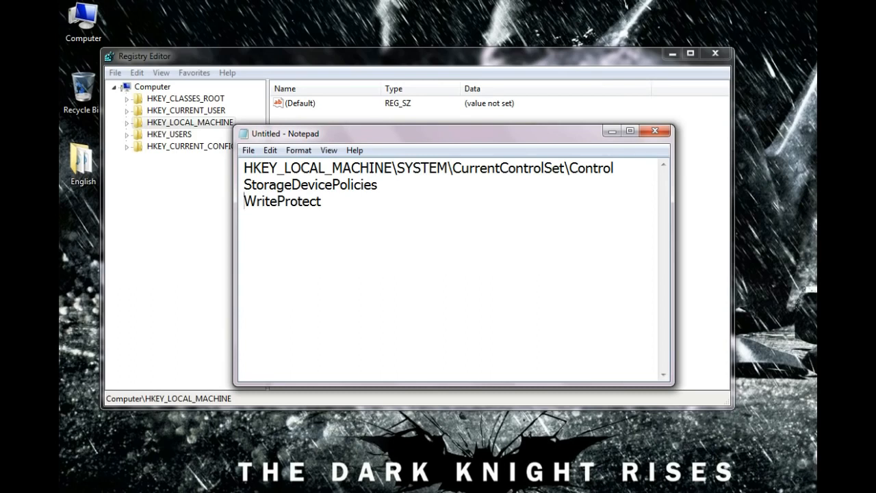
left_click_drag(614, 168, 245, 168)
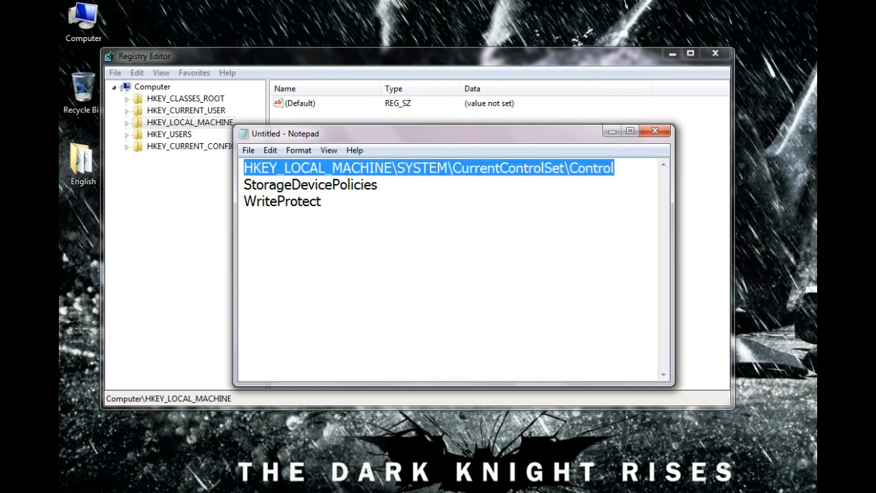
left_click_drag(377, 185, 244, 185)
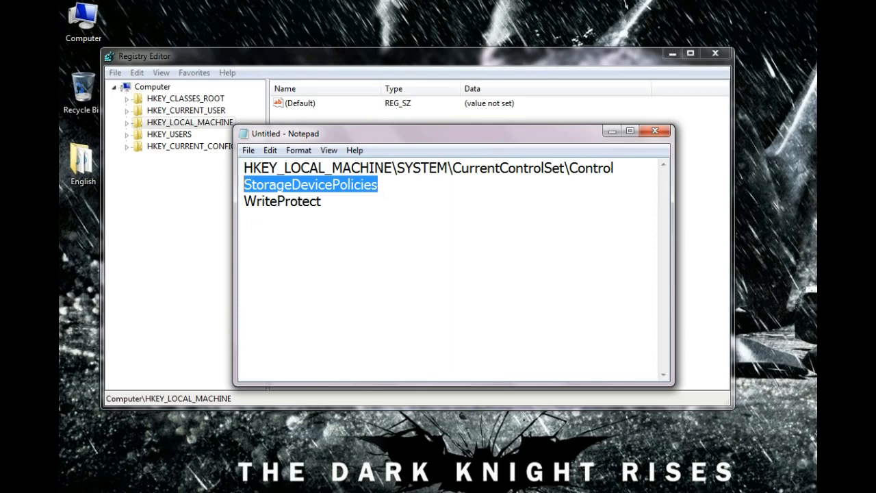
left_click_drag(321, 202, 244, 201)
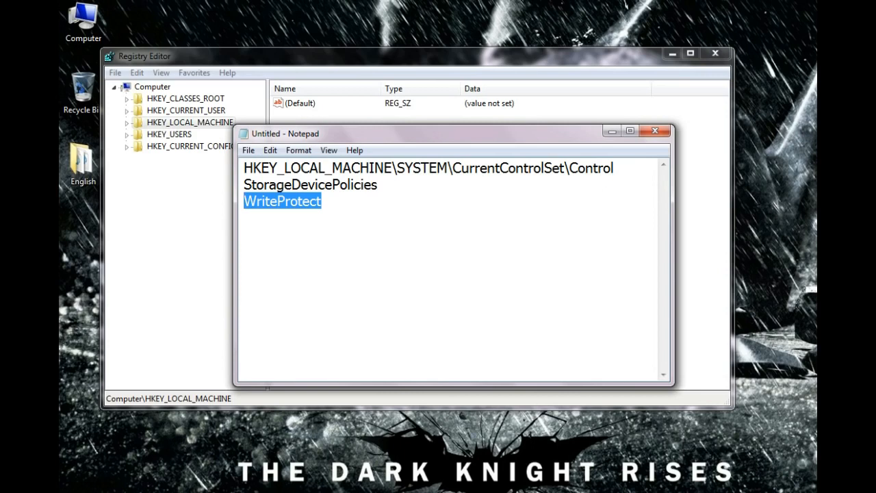
left_click(322, 201)
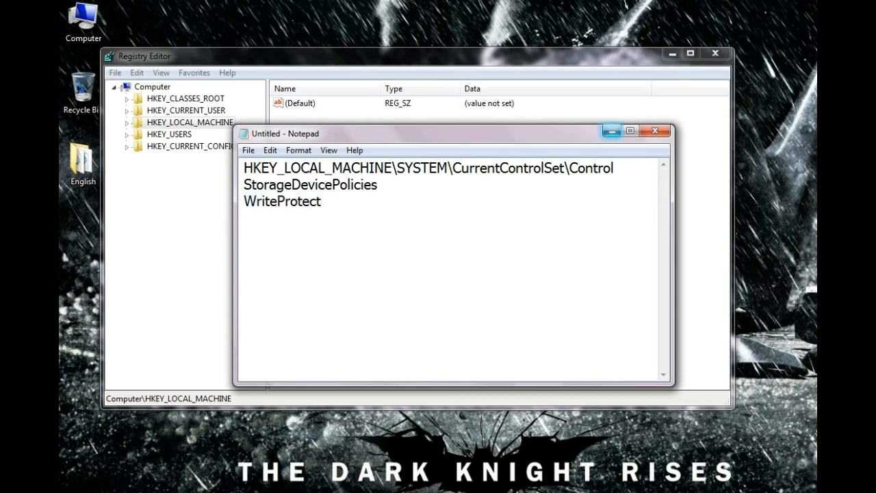
left_click(612, 131)
Step: Navigate the registry tree to HKEY_LOCAL_MACHINE\SYSTEM\CurrentControlSet\Control and select the Control key
key("Right")
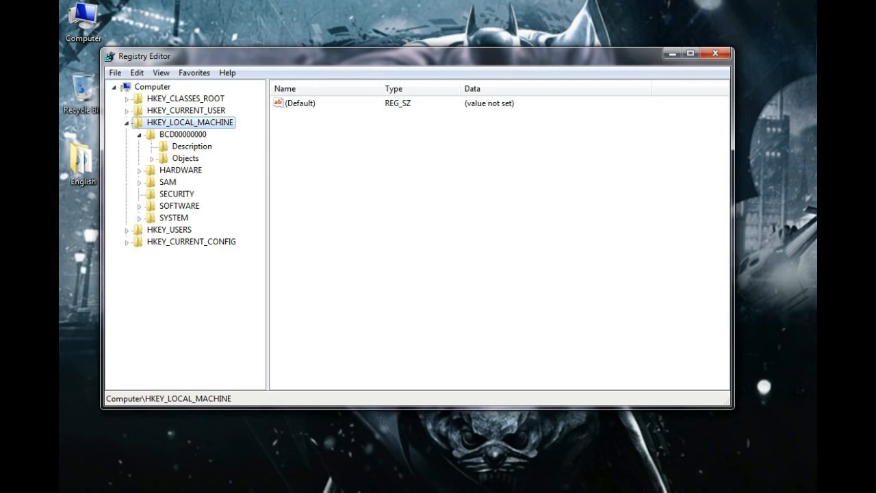
left_click(138, 218)
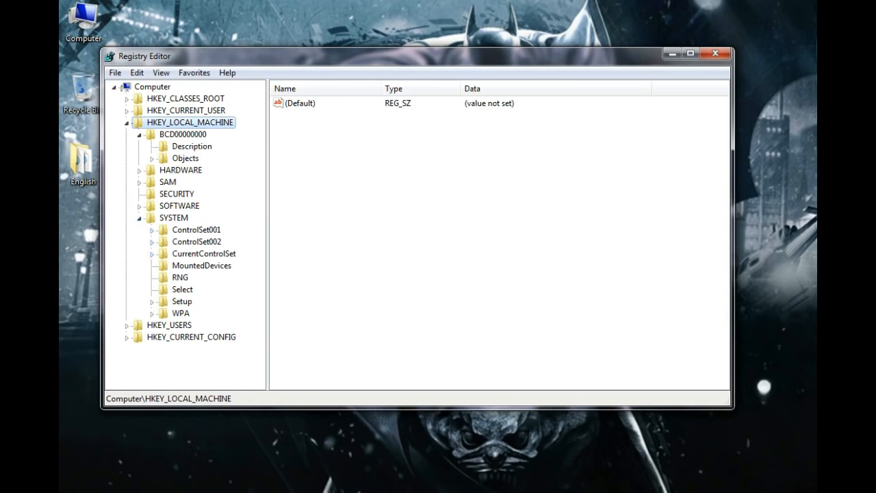
left_click(152, 254)
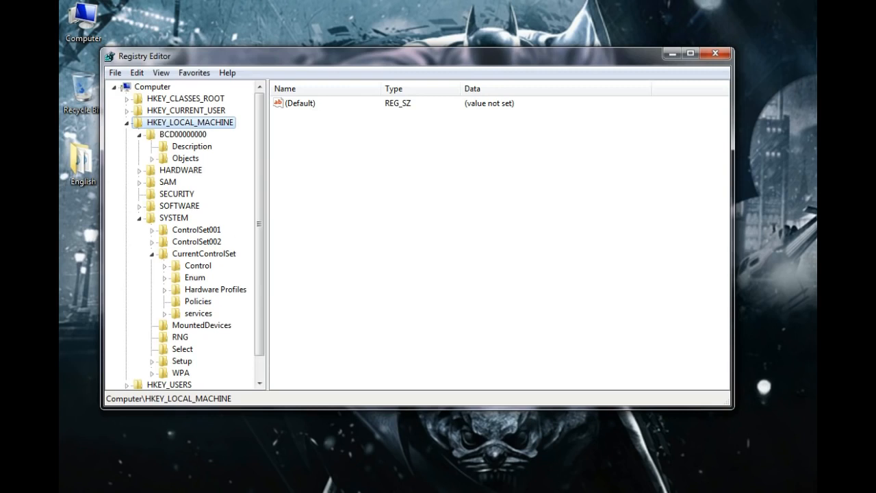
left_click(165, 266)
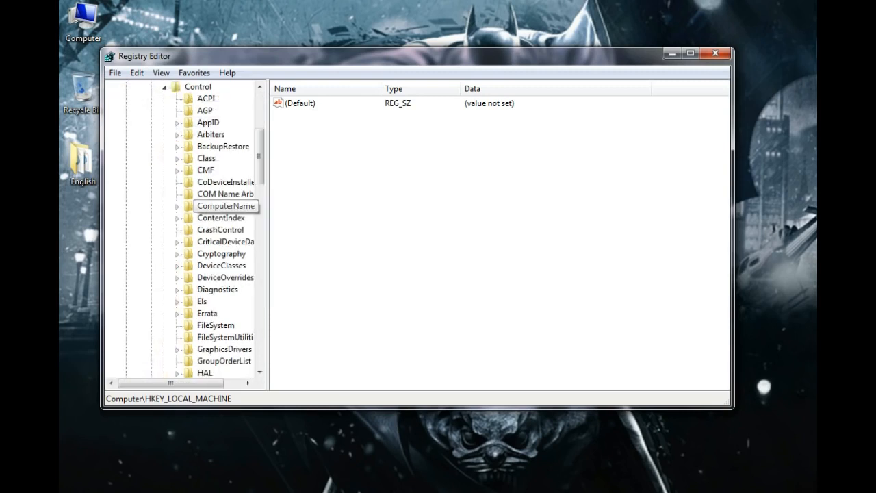
left_click_drag(170, 384, 178, 384)
left_click(188, 87)
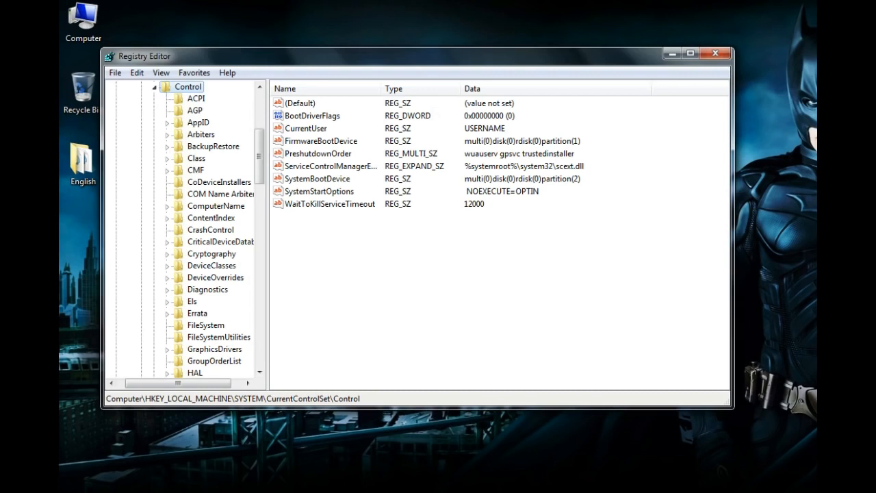
Step: Export the selected Control key as a registration file named Control to Removable Disk (K:)
right_click(183, 87)
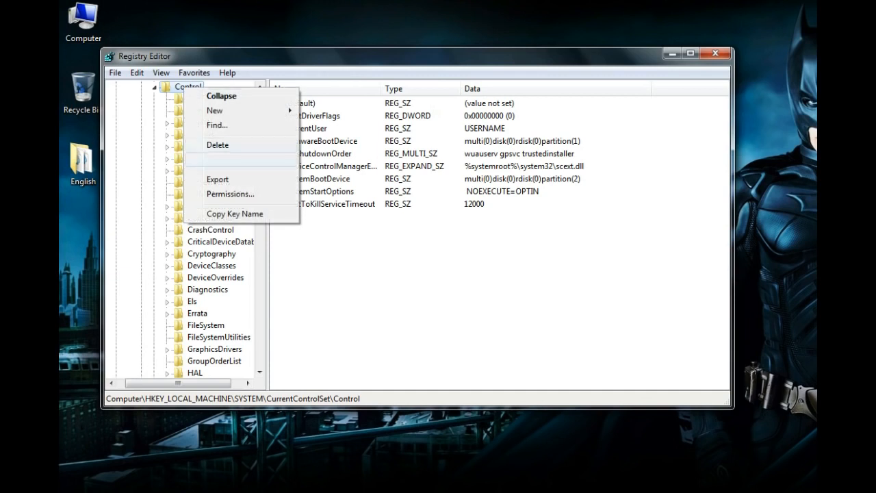
left_click(217, 179)
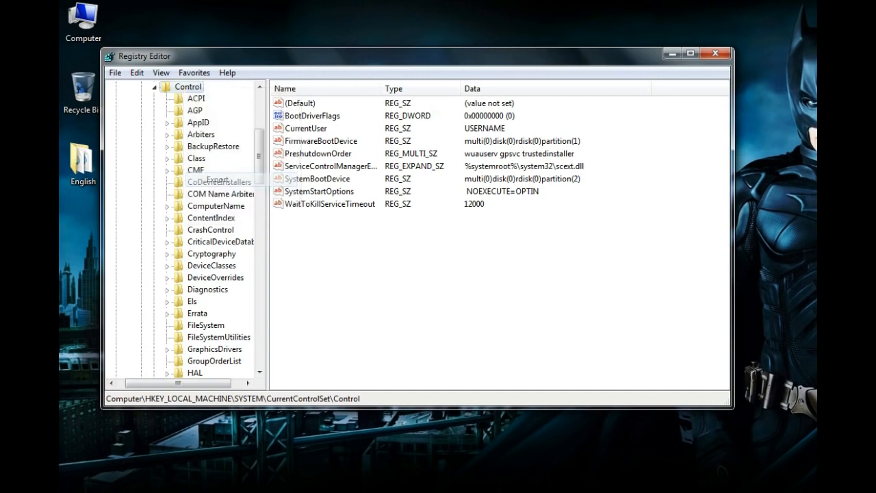
left_click_drag(205, 89, 357, 60)
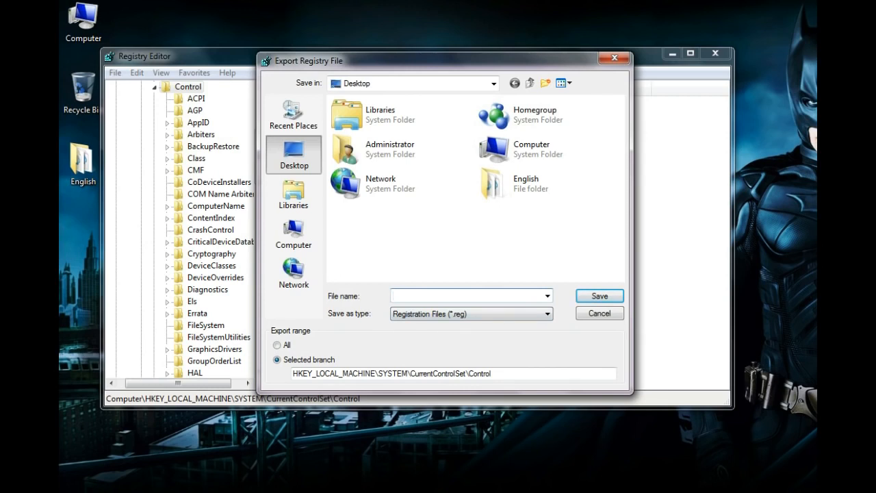
type("Control")
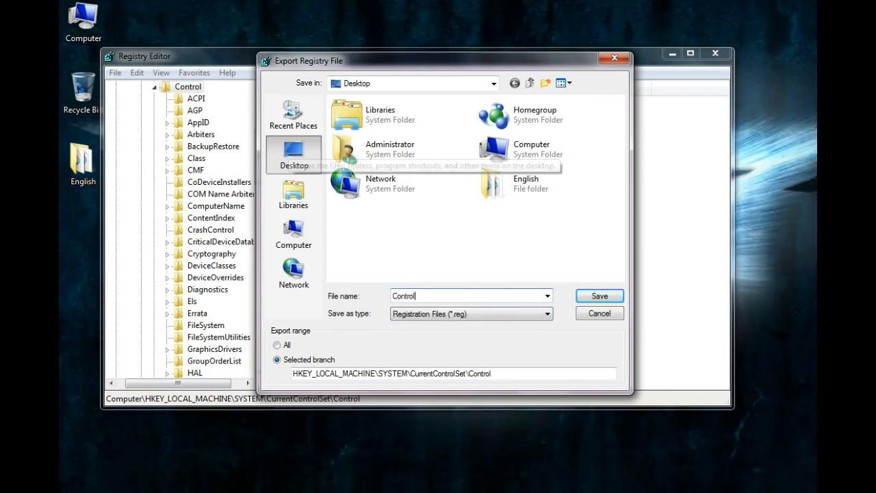
left_click(294, 232)
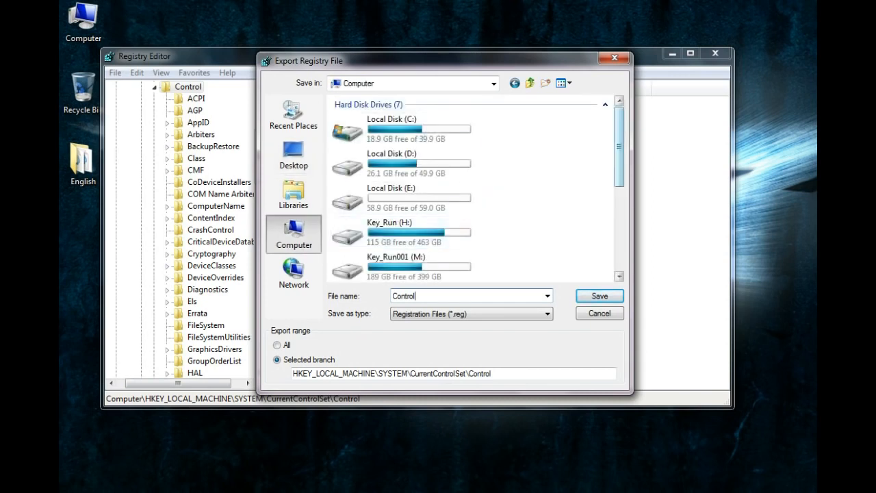
scroll(439, 205, "down", 5)
double_click(402, 263)
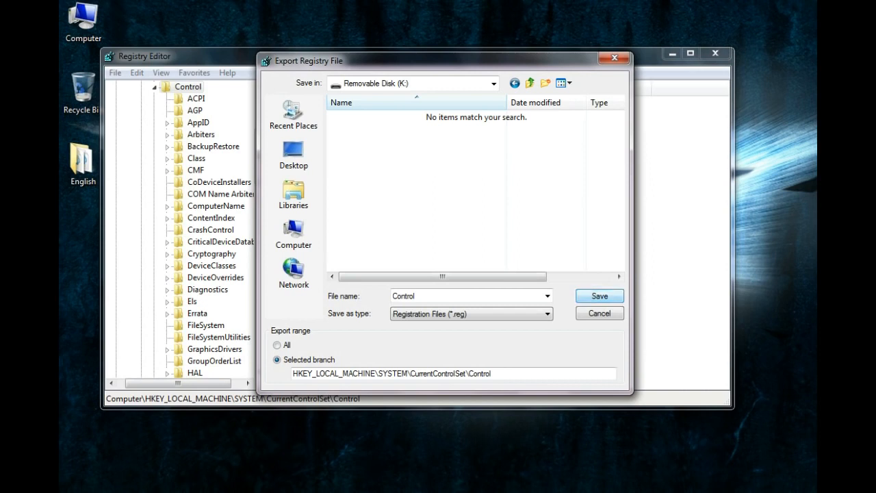
key("Return")
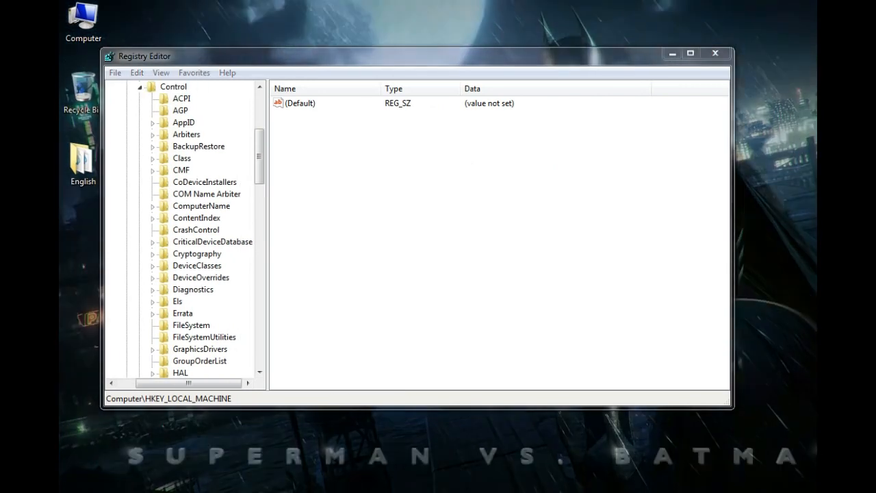
Step: Copy the name StorageDevicePolicies from the Notepad notes and return to the Registry Editor
left_click(447, 492)
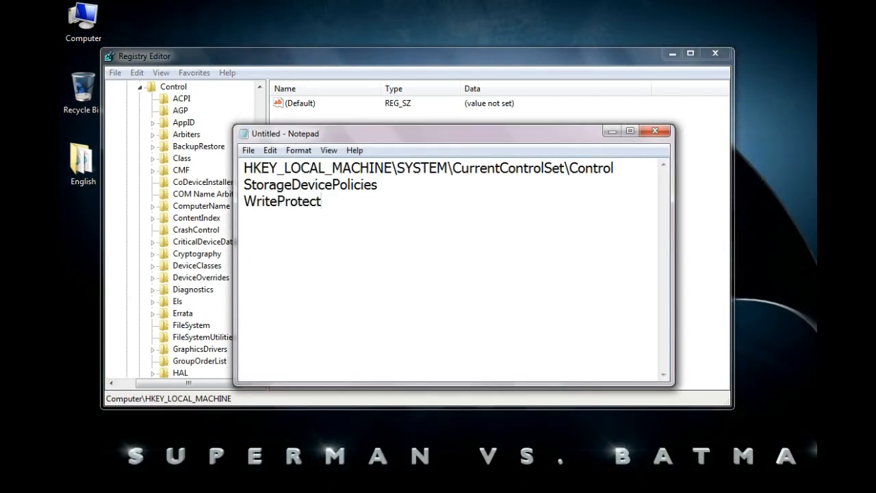
left_click_drag(619, 168, 245, 168)
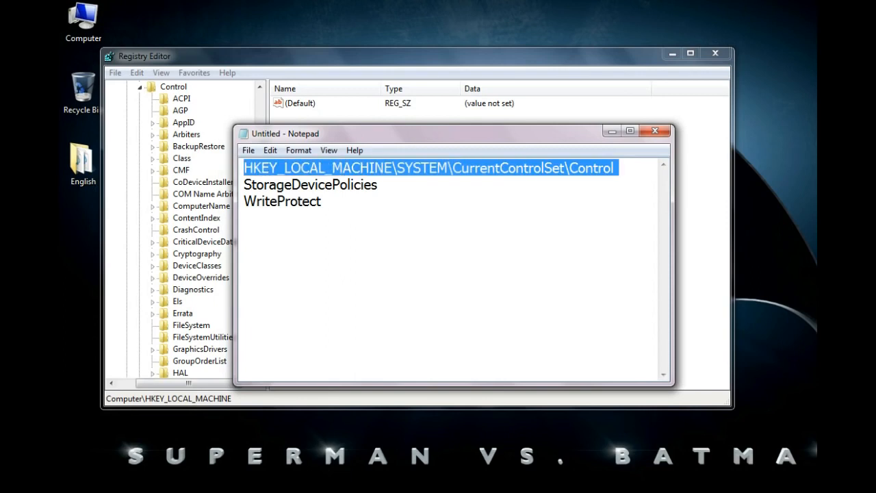
left_click_drag(377, 184, 244, 185)
key("ctrl+c")
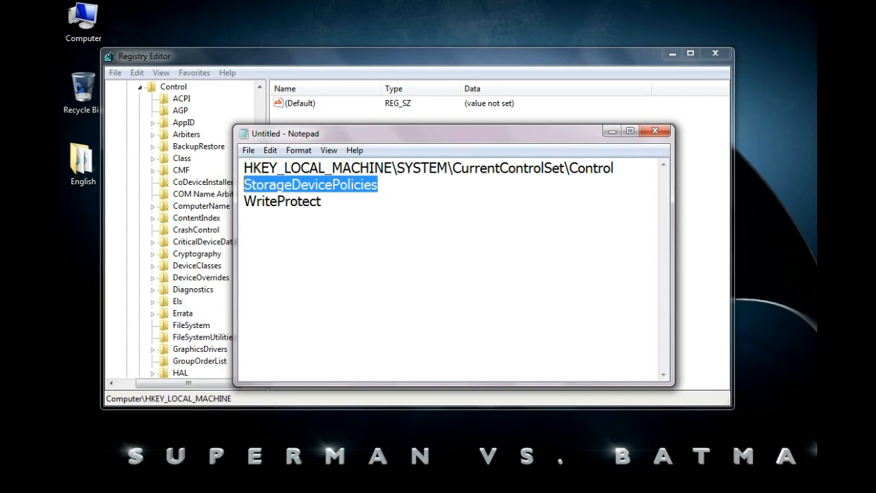
left_click(612, 130)
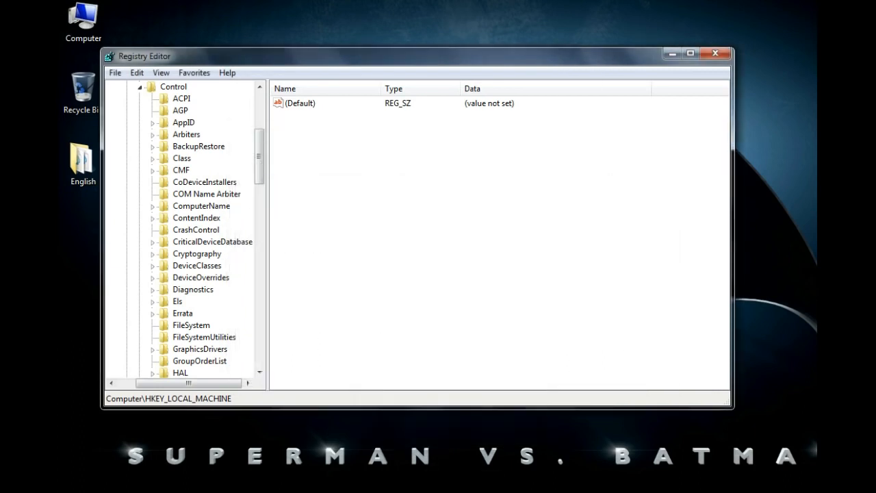
Step: Create a new subkey named StorageDevicePolicies under the Control key and select it
left_click(173, 86)
right_click(173, 86)
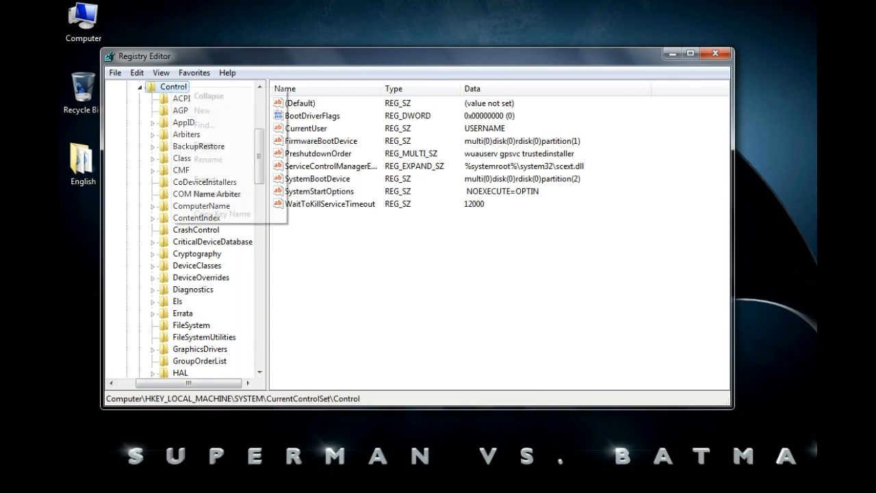
mouse_move(205, 110)
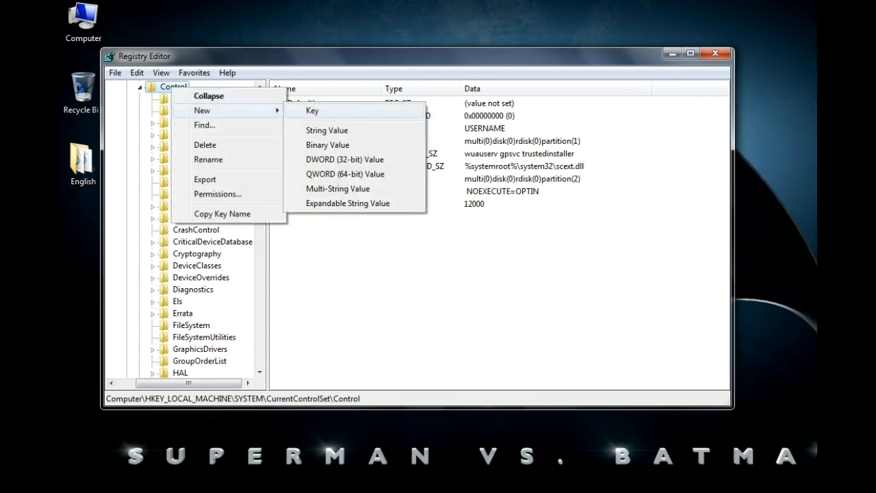
left_click(312, 110)
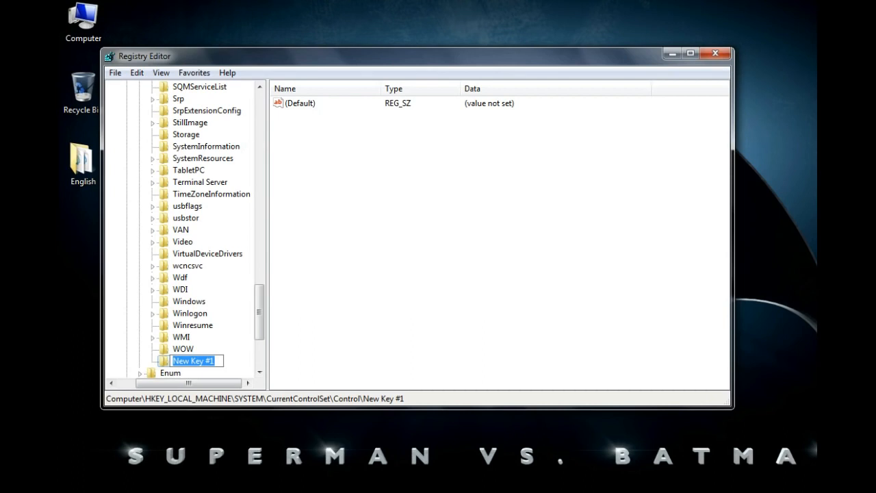
key("ctrl+v")
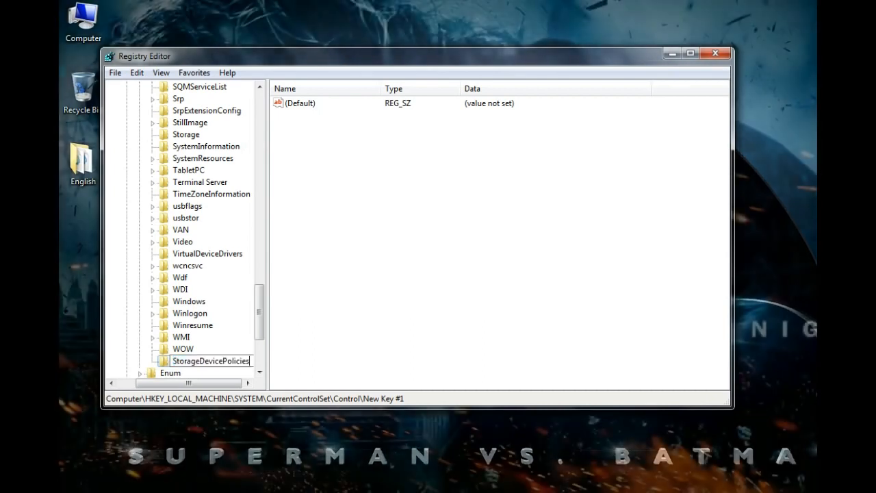
key("Return")
left_click(211, 361)
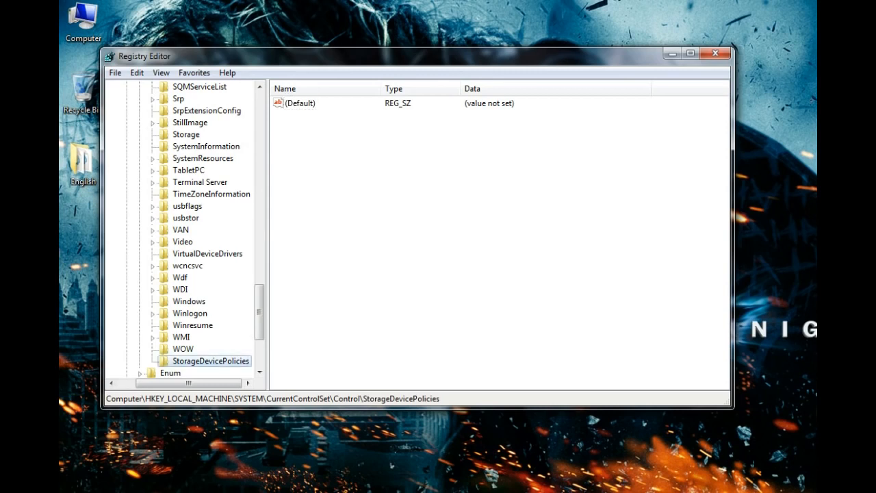
key("Tab")
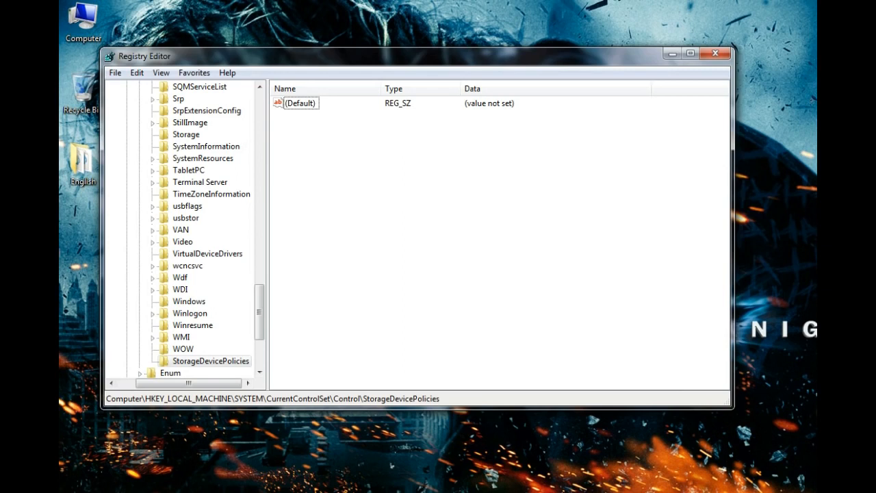
Step: Copy the name WriteProtect from the Notepad notes and minimize the notes to return to the Registry Editor
key("alt+Tab")
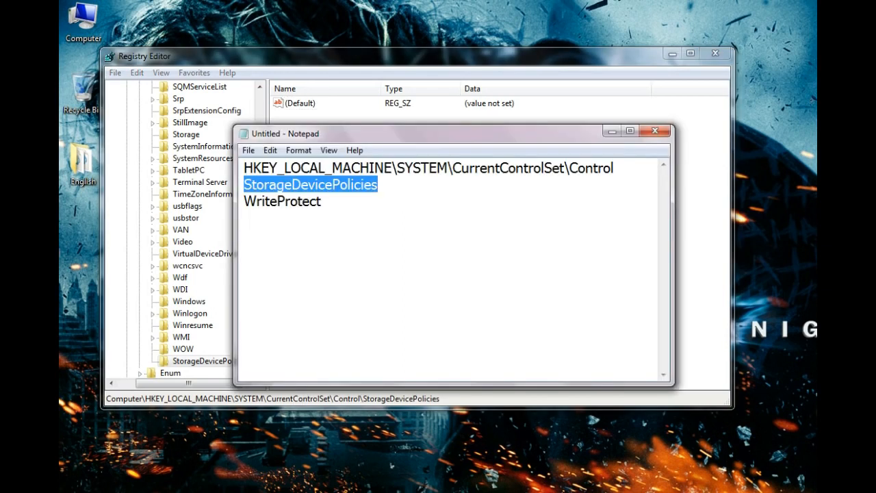
key("Down")
key("shift+Left")
key("shift+Left")
key("shift+Left")
key("shift+Left")
key("shift+Left")
key("shift+Left")
key("shift+Left")
key("shift+Left")
key("shift+Left")
key("shift+Left")
key("shift+Left")
key("shift+Left")
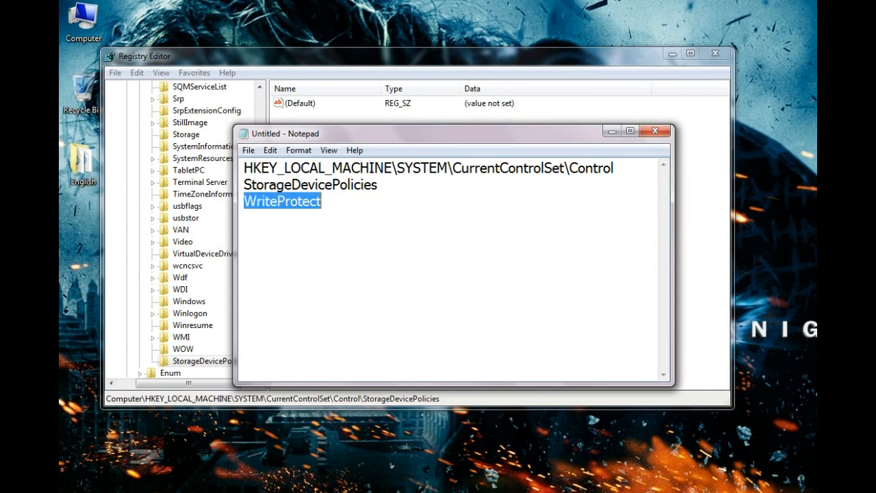
key("ctrl+a")
left_click(321, 202)
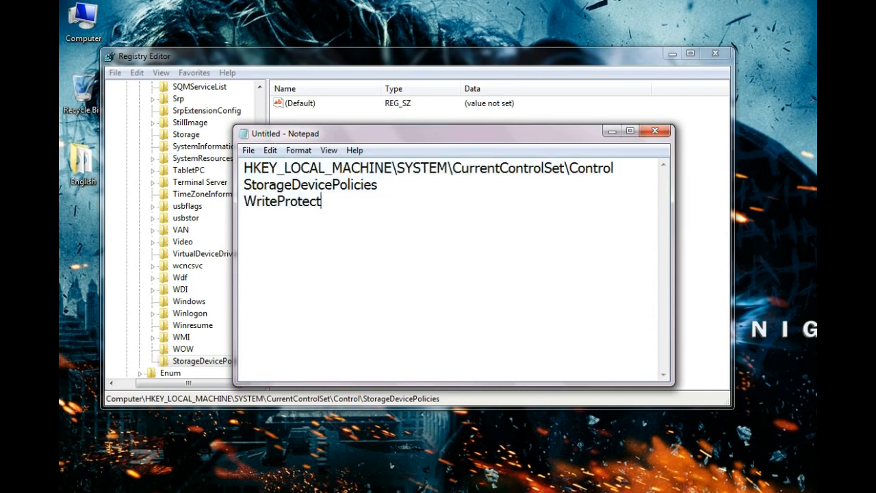
key("shift+Left")
key("shift+Left")
key("shift+Left")
key("shift+Left")
key("shift+Left")
key("shift+Left")
key("shift+Left")
key("shift+Left")
key("shift+Left")
key("shift+Left")
key("shift+Left")
key("shift+Left")
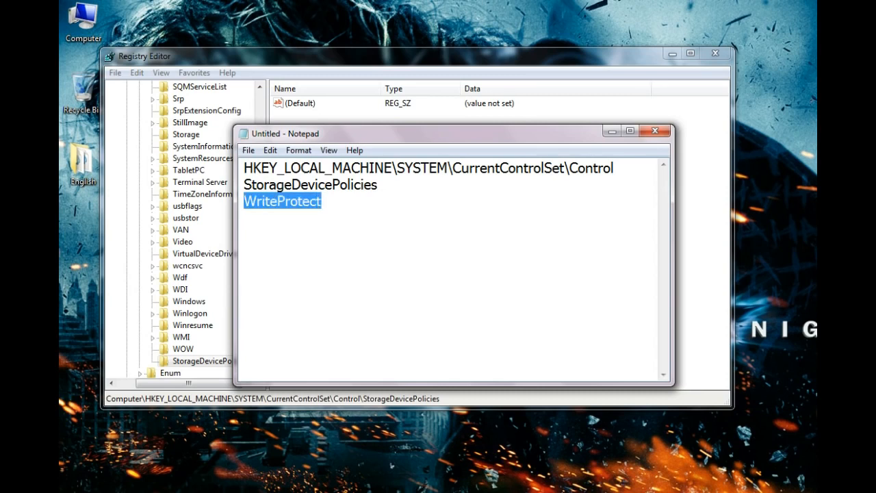
left_click(612, 131)
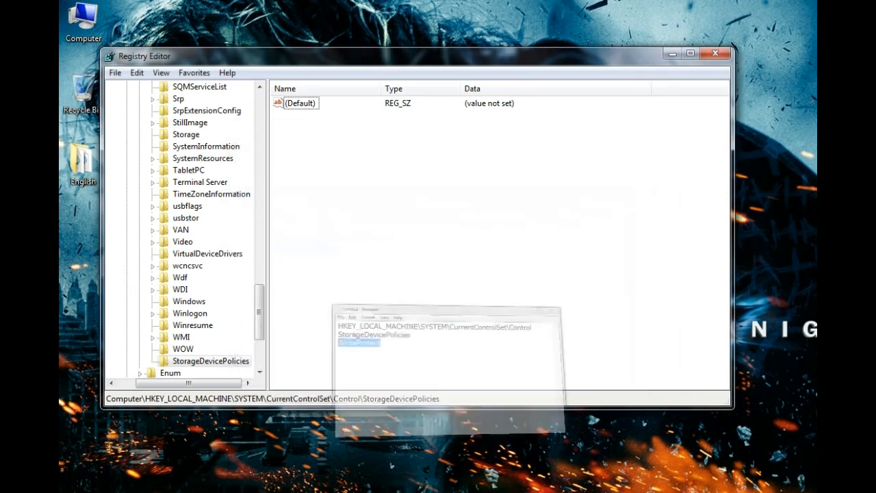
Step: Add a DWORD (32-bit) value named WriteProtect to the StorageDevicePolicies key
right_click(299, 168)
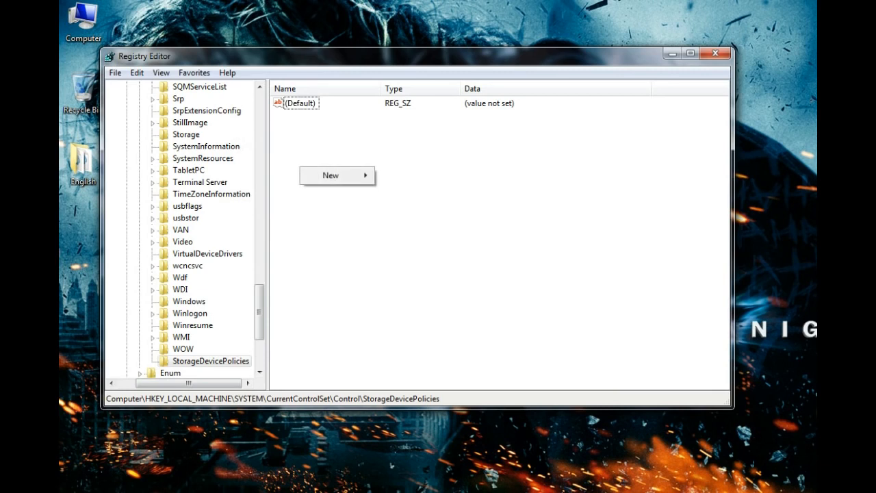
mouse_move(331, 176)
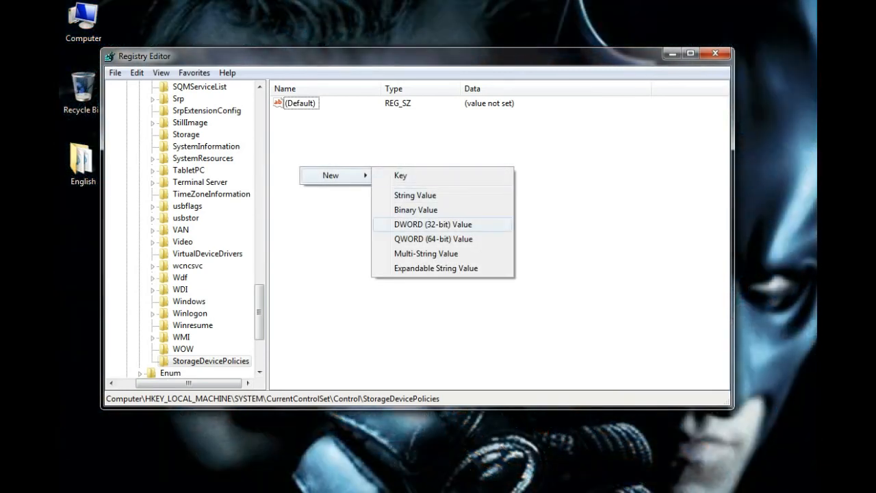
key("Return")
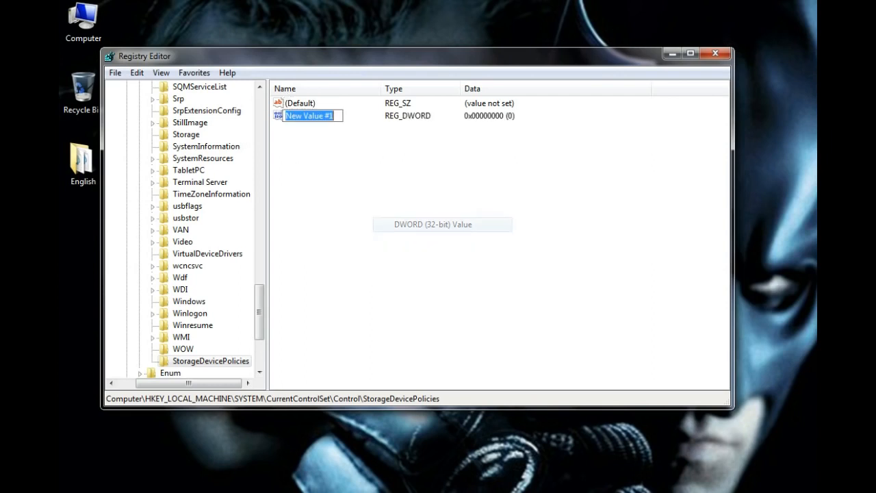
type("WriteProtect")
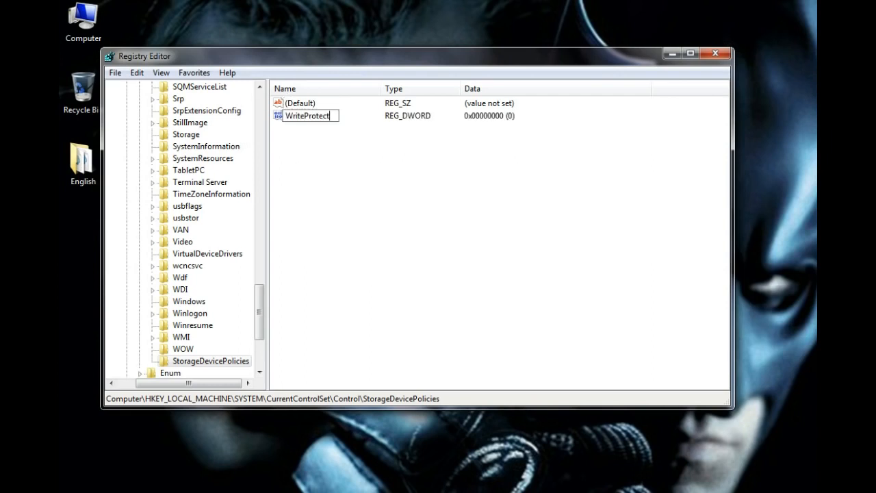
key("Return")
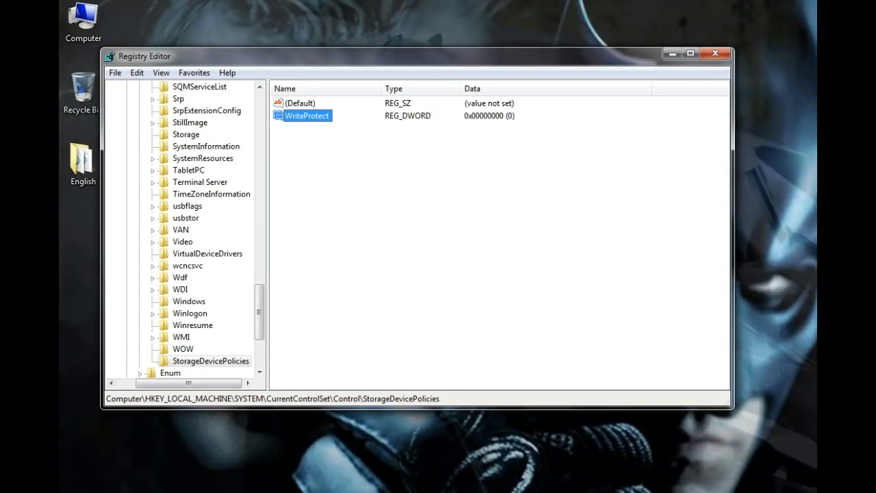
Step: Set the WriteProtect value data to 1 with hexadecimal base and refresh the registry view
key("Return")
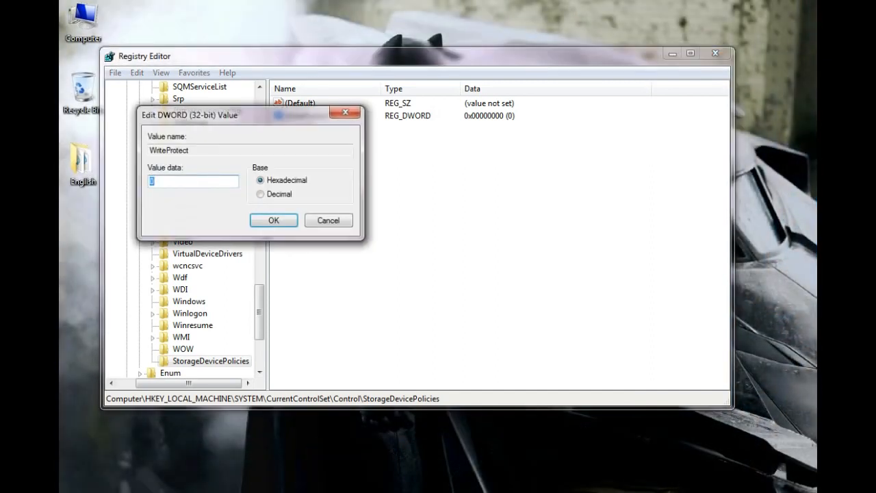
left_click_drag(233, 115, 412, 156)
type("0")
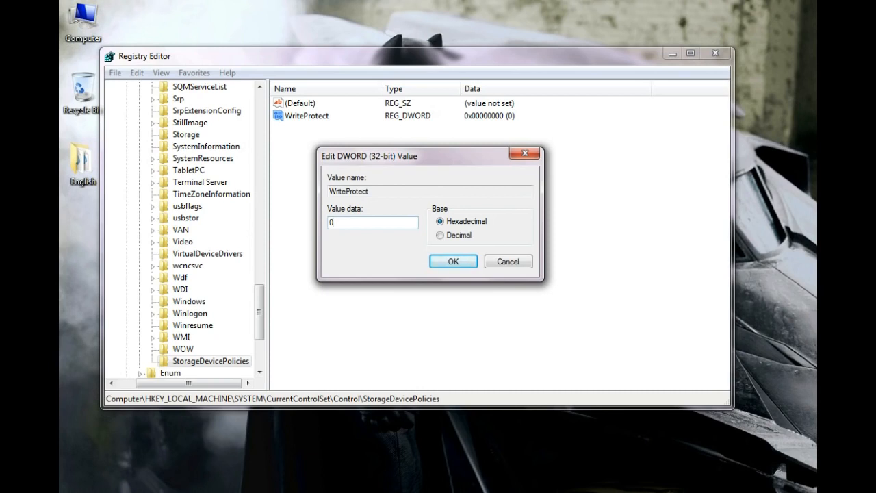
double_click(331, 223)
type("1")
key("Return")
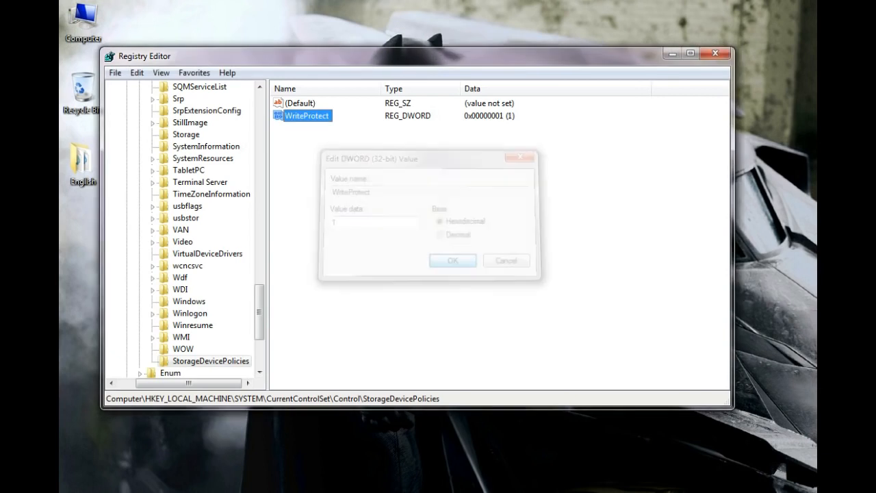
left_click(452, 226)
key("F5")
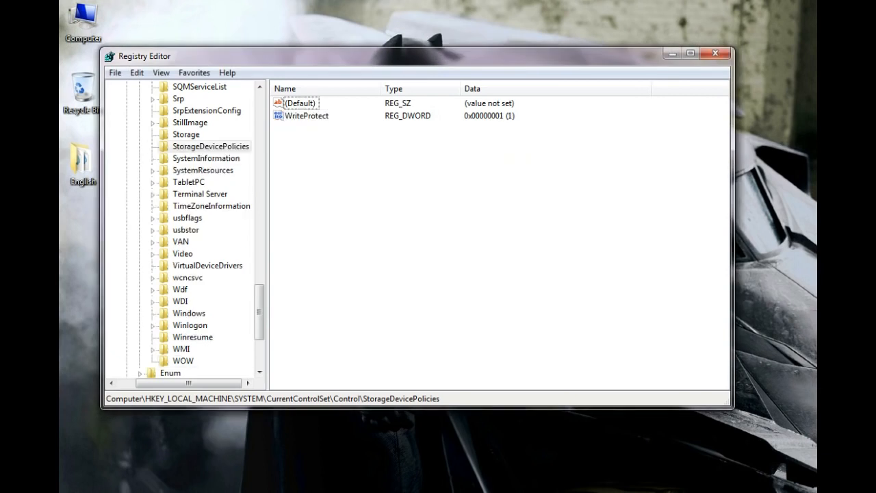
Step: Collapse the registry tree back to the Computer root and close the Registry Editor
key("Tab")
key("Left")
key("Left")
key("Left")
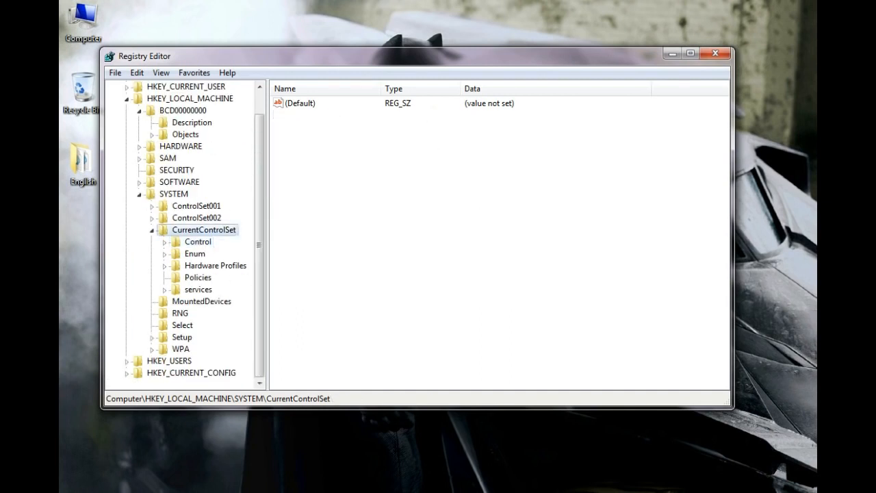
key("Left")
key("Left")
key("Left")
key("Left")
key("Left")
key("Left")
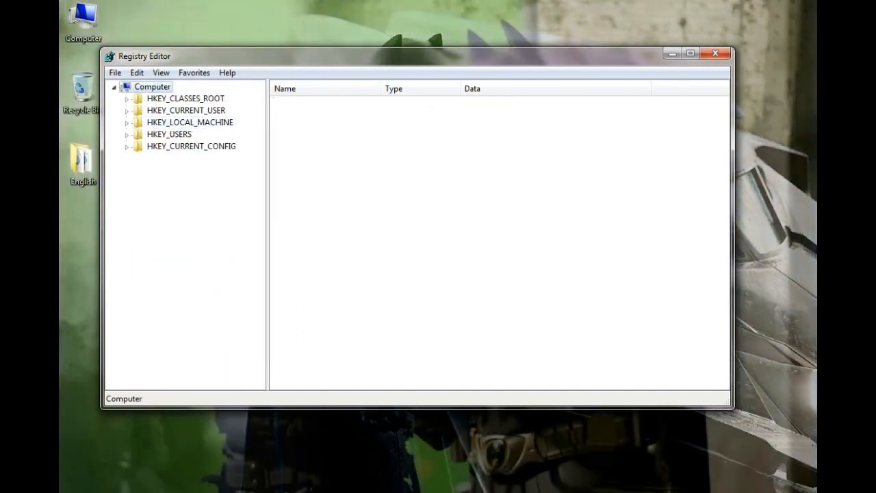
key("alt+F4")
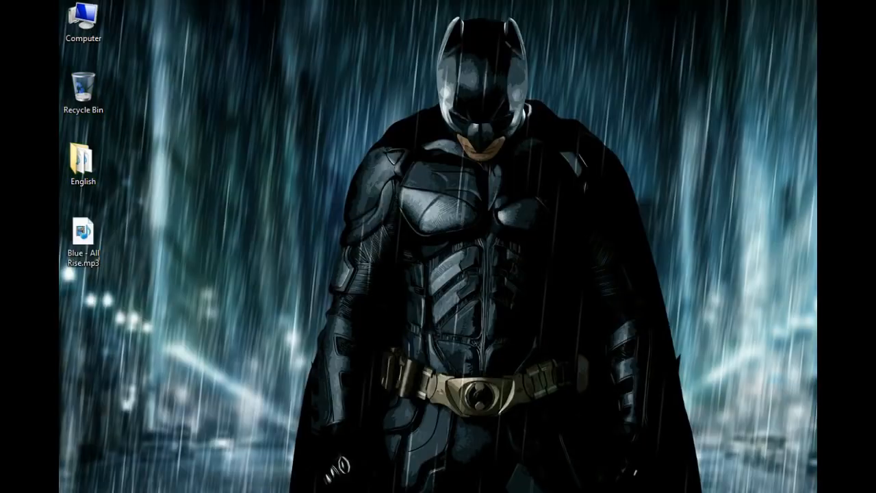
Step: Open Removable Disk (K:) from Computer and check the exported Control.reg file
left_click(83, 20)
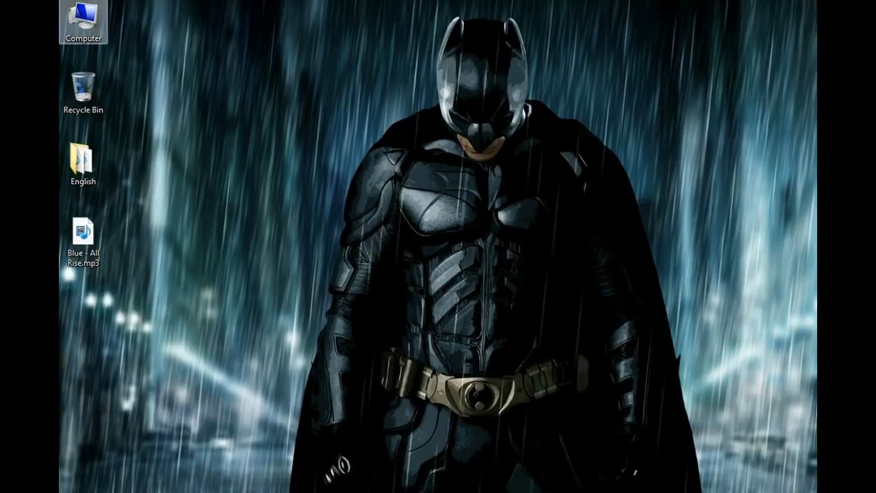
double_click(83, 20)
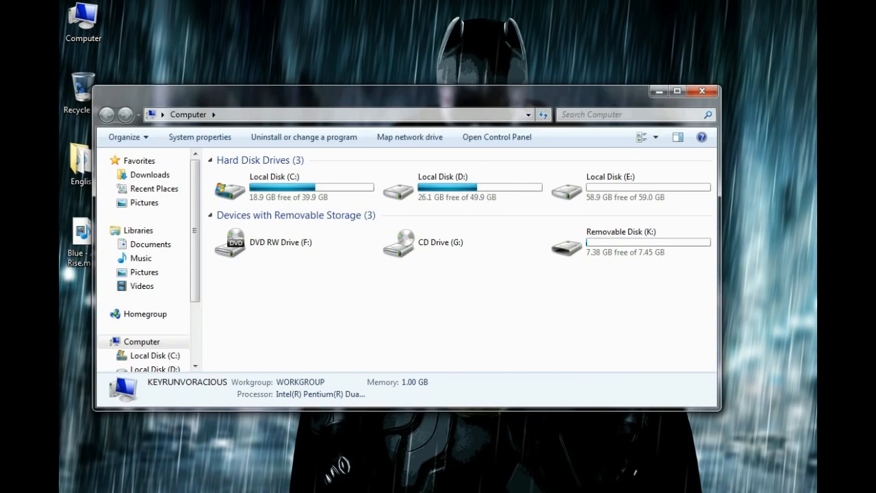
left_click_drag(410, 94, 434, 75)
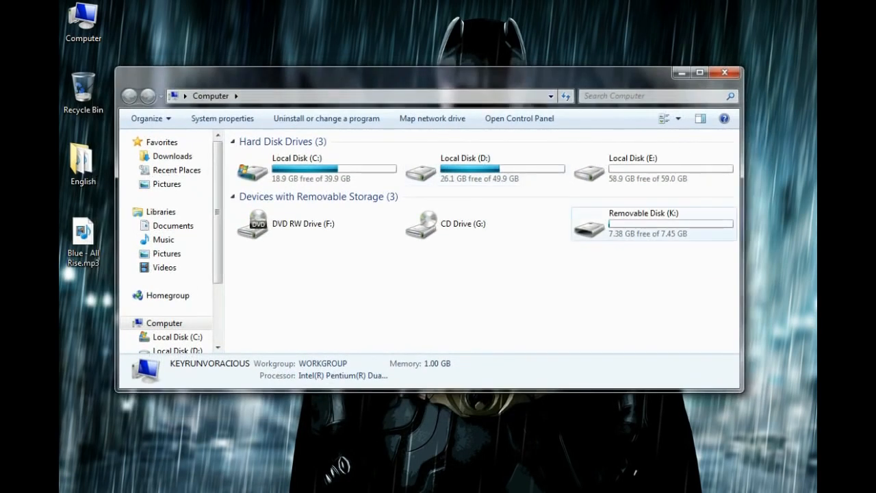
double_click(606, 222)
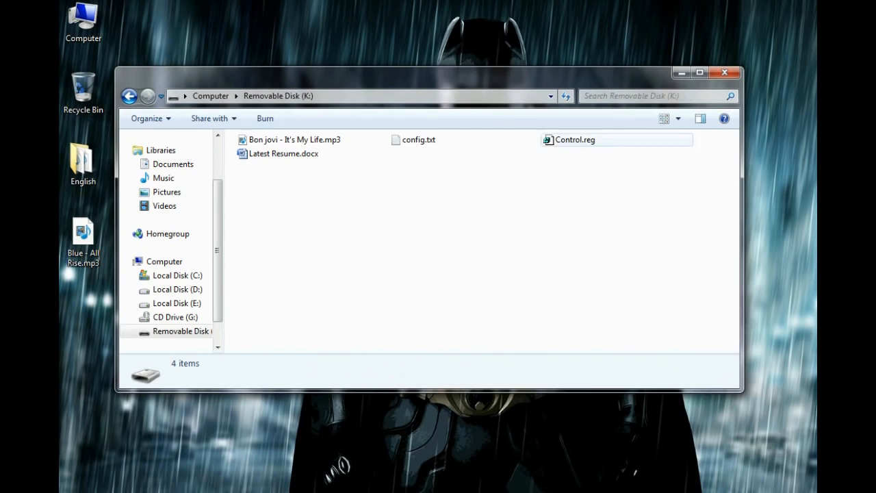
left_click(575, 139)
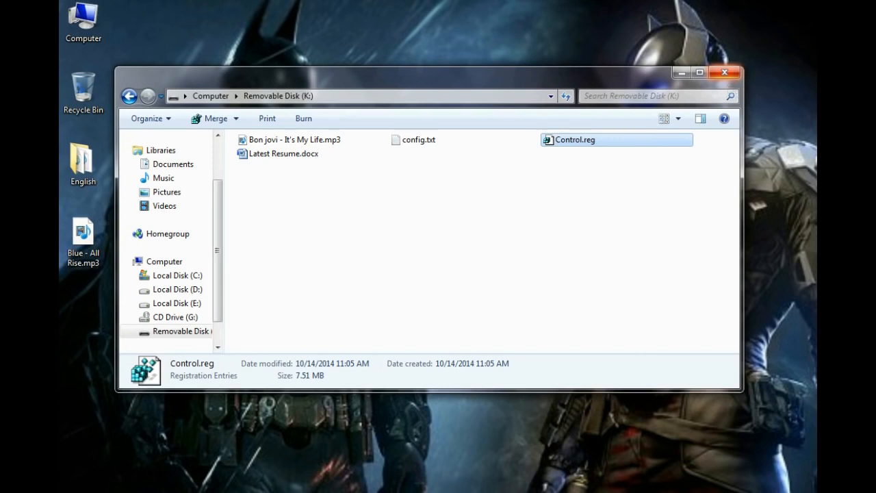
Step: Try to copy Blue - All Rise.mp3 from the desktop to Removable Disk (K:), then cancel the copy and close the drive window
left_click(83, 240)
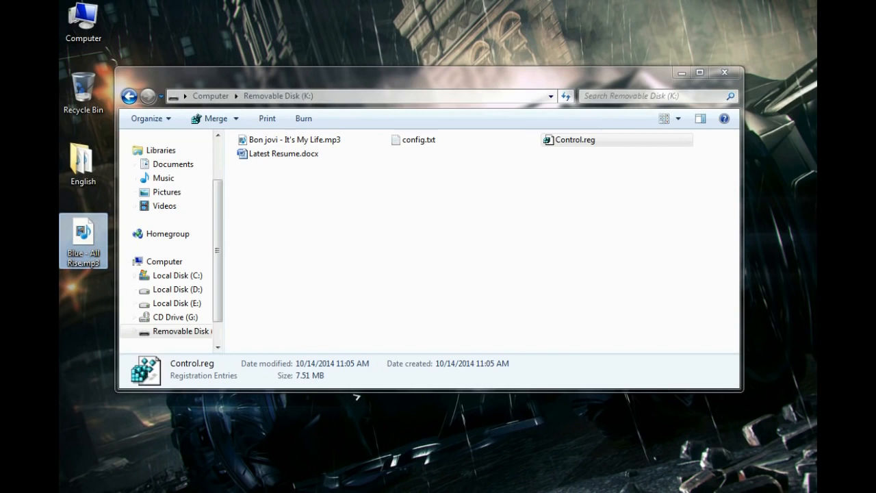
left_click(411, 247)
key("ctrl+v")
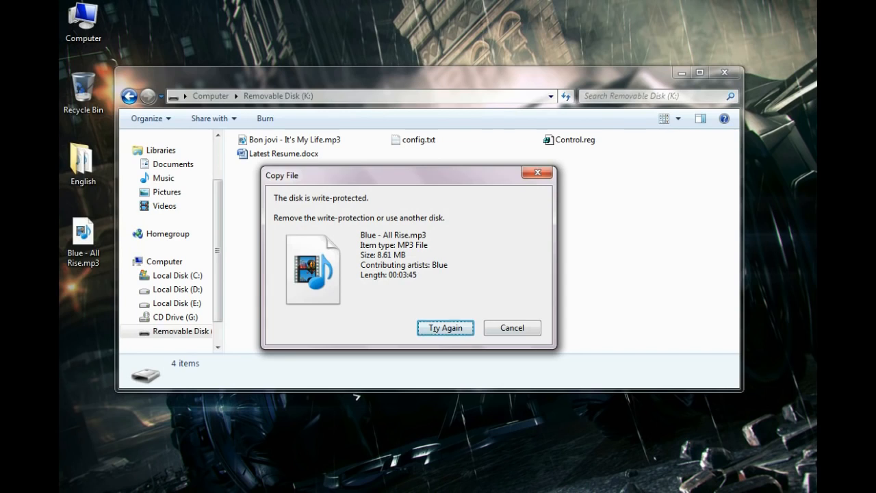
left_click(512, 328)
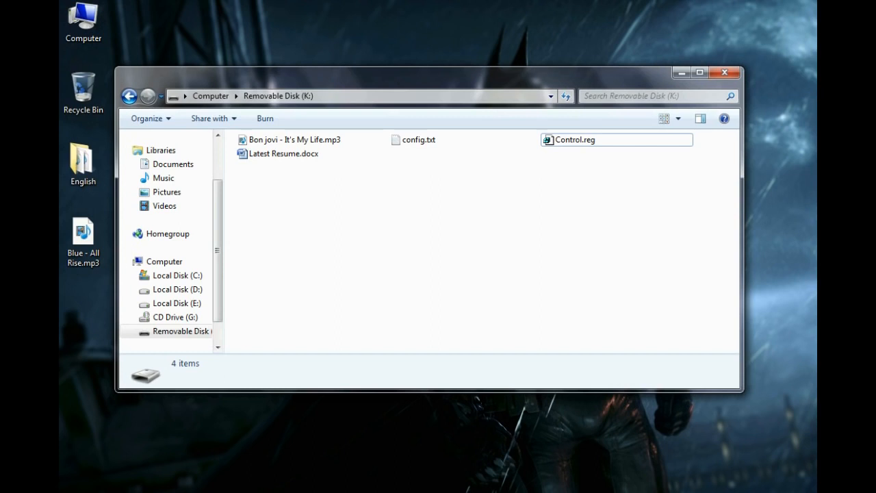
left_click(732, 72)
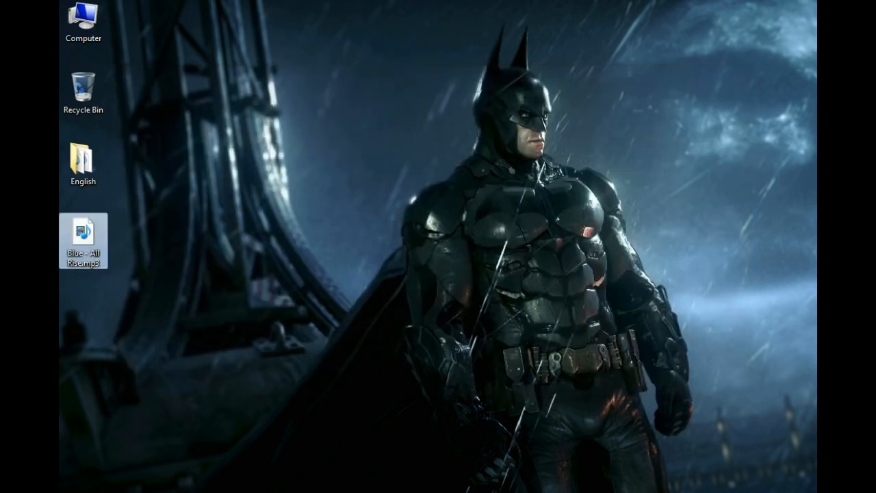
Step: Open the Registry Editor and select the key HKEY_LOCAL_MACHINE\SYSTEM\CurrentControlSet\Control\StorageDevicePolicies
key("super+r")
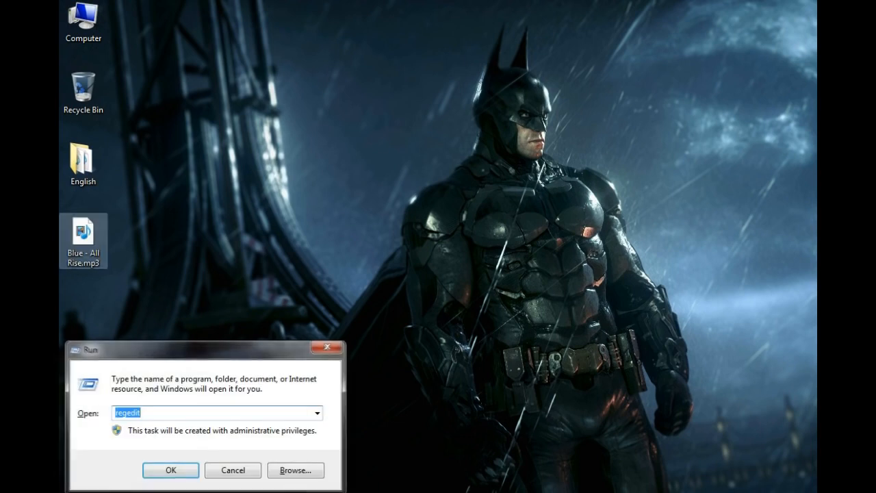
key("Return")
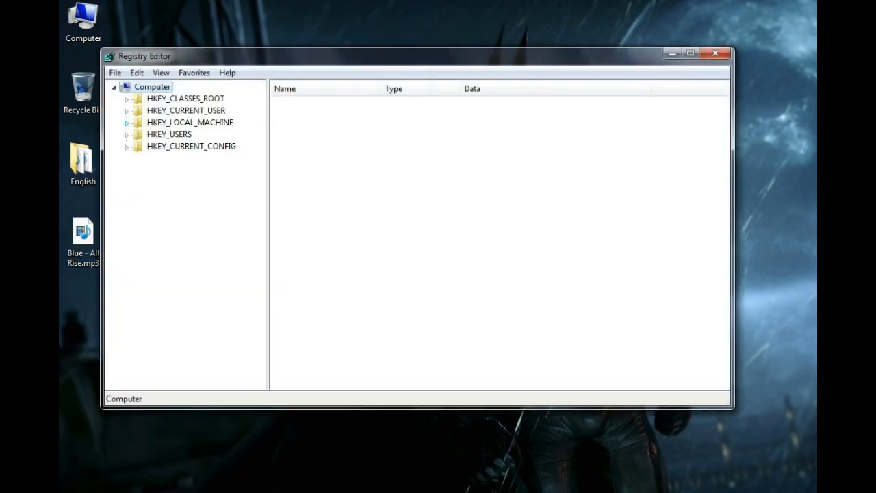
left_click(127, 122)
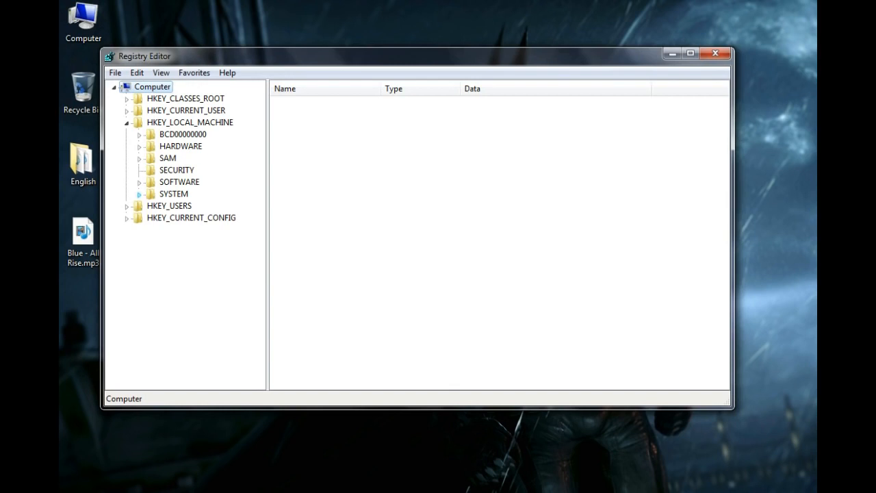
left_click(139, 193)
left_click(152, 230)
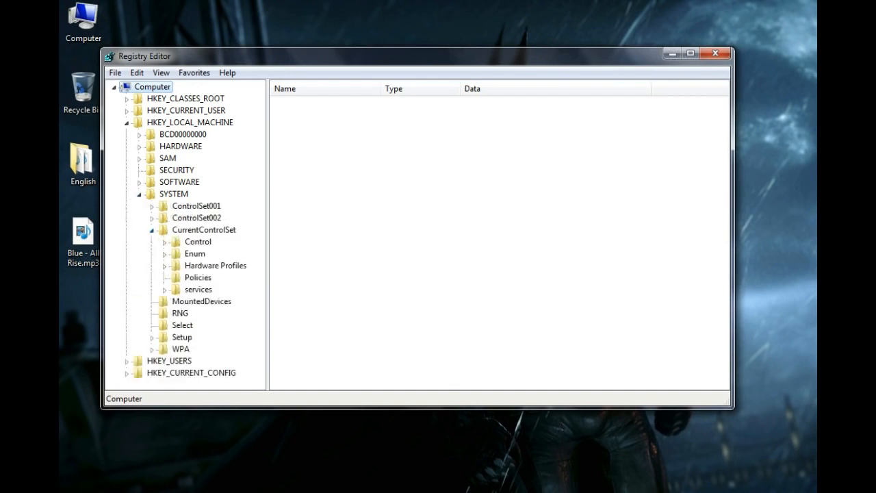
left_click(164, 242)
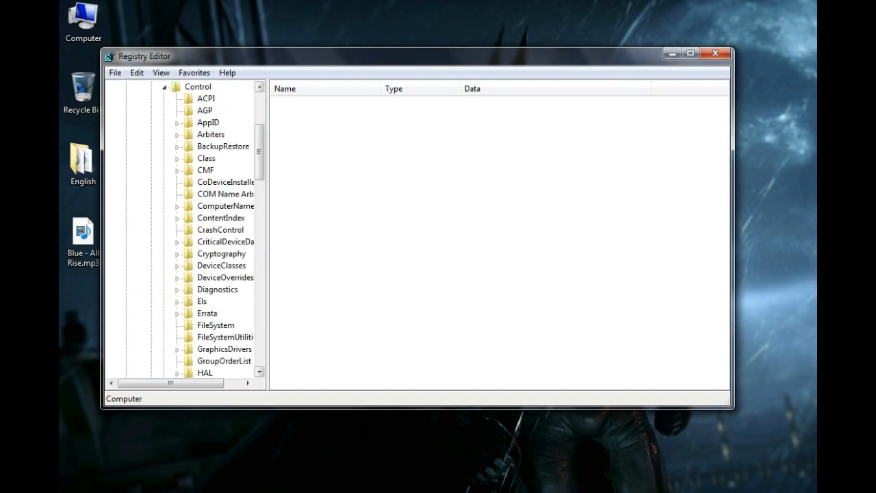
left_click_drag(259, 155, 259, 295)
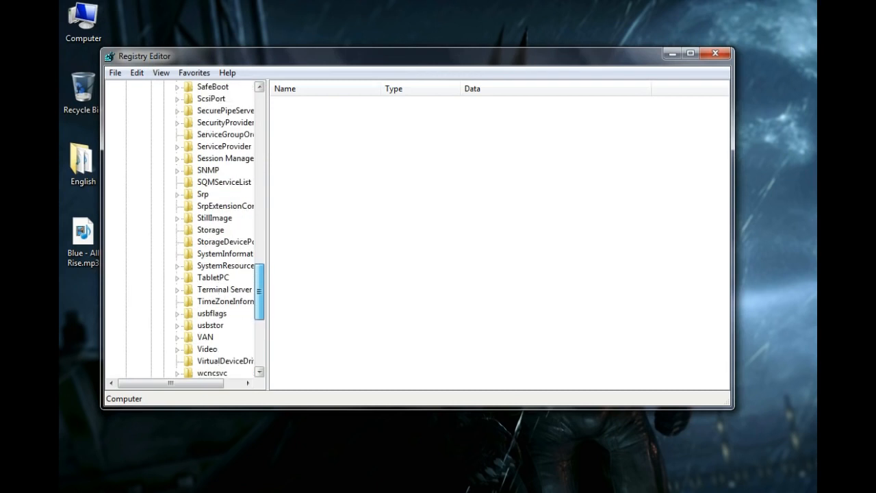
left_click(225, 241)
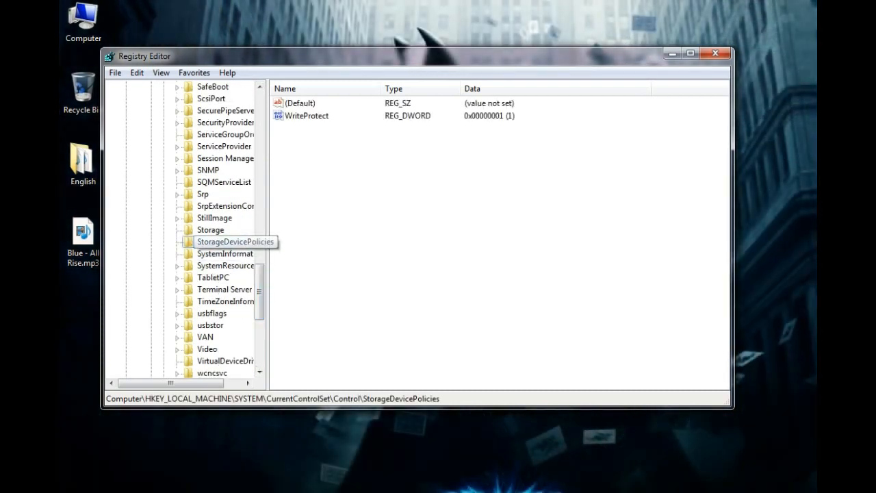
left_click_drag(171, 384, 189, 383)
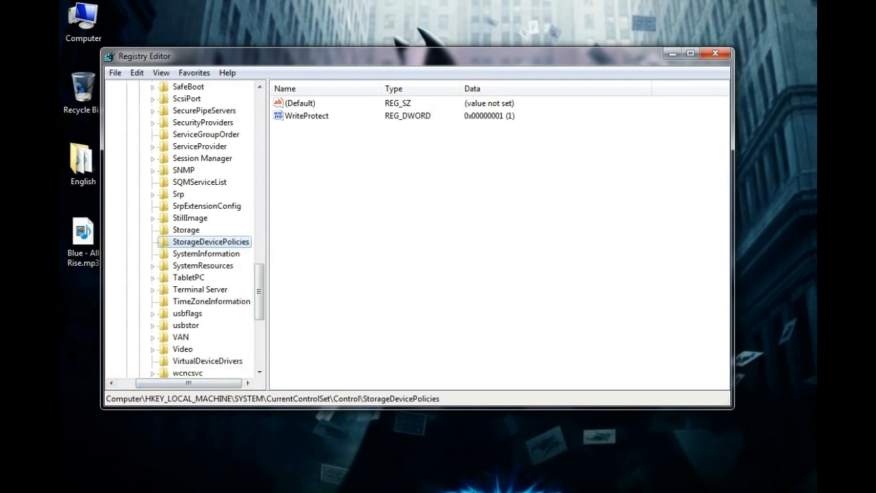
Step: Open the WriteProtect DWORD value to review its data and base, and dismiss the editor without saving
left_click(307, 115)
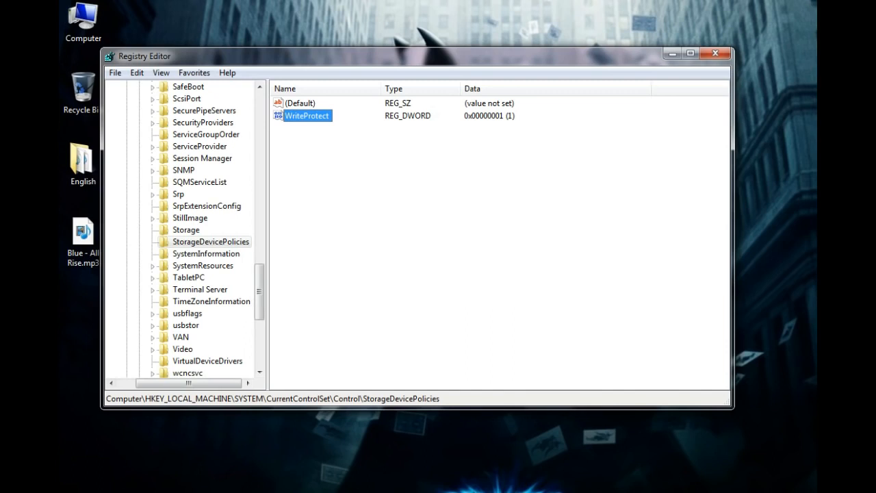
key("Return")
left_click_drag(250, 115, 451, 187)
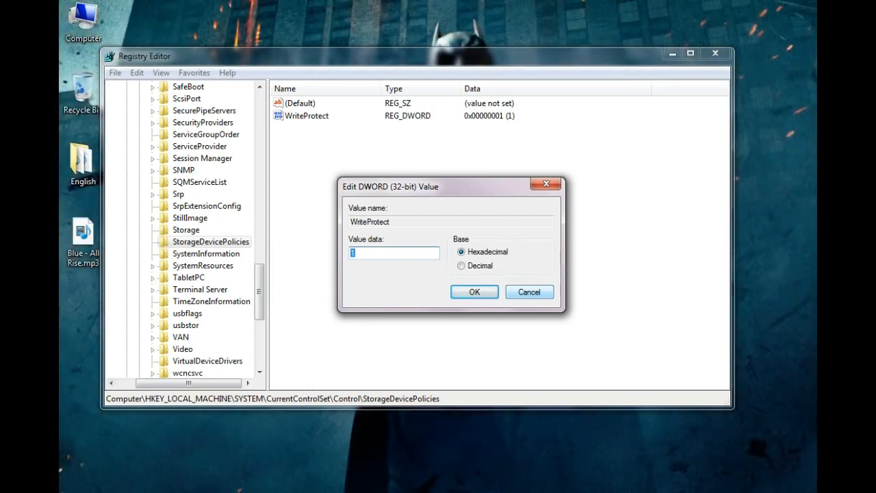
left_click(529, 293)
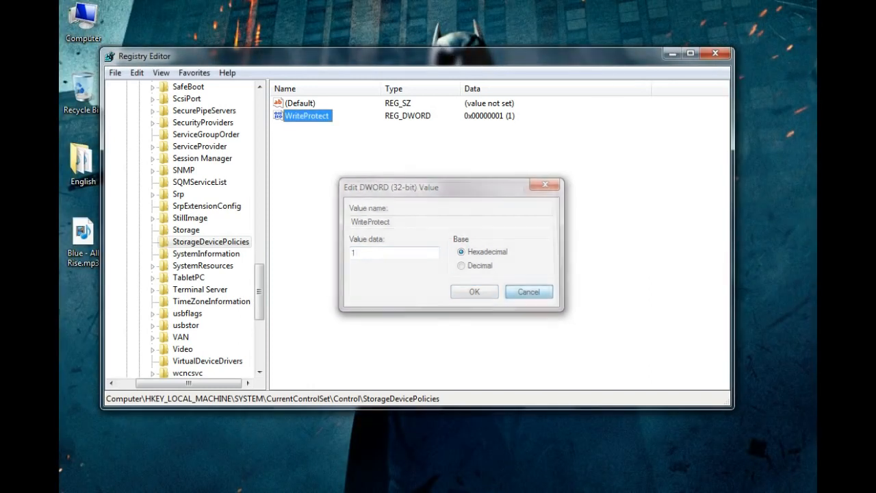